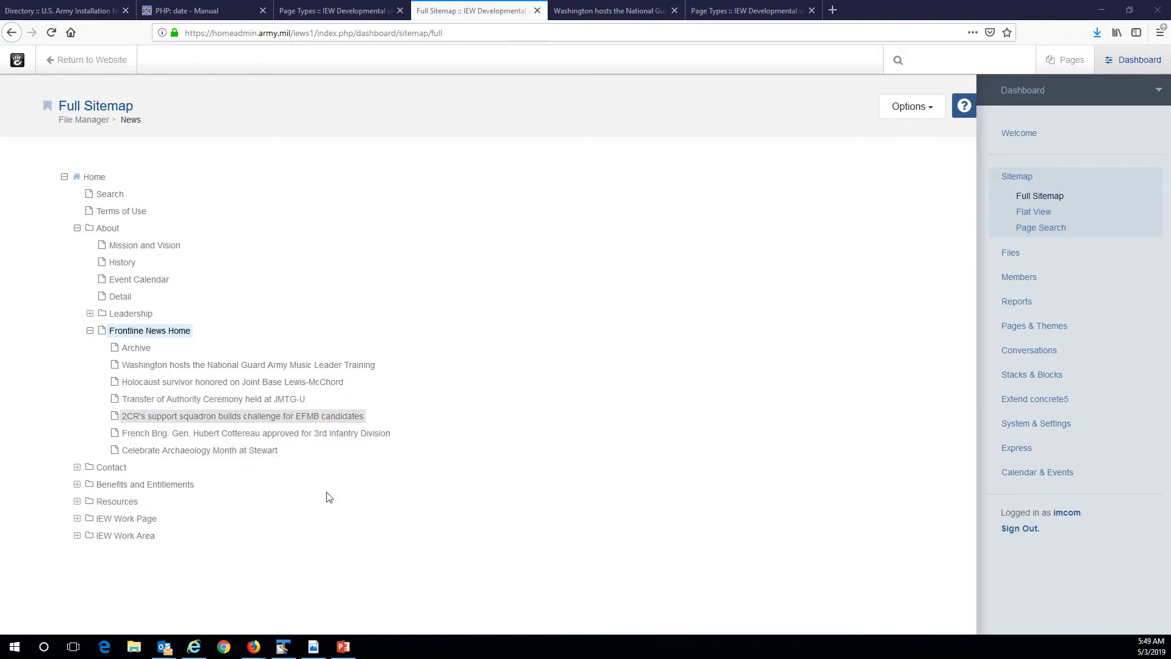
Bring the 'News videos' PowerPoint deck with its Steps slide in front of the browser
click(344, 645)
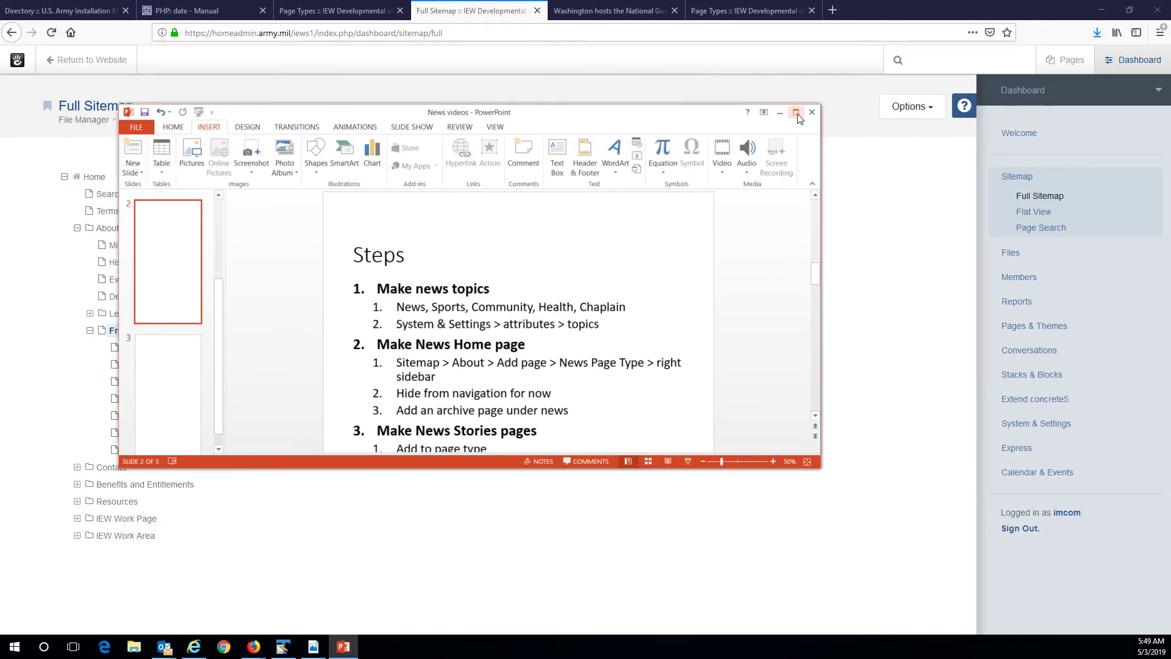
Maximize PowerPoint, highlight the 'Design News Home page' step, then minimize it back to the sitemap
click(796, 112)
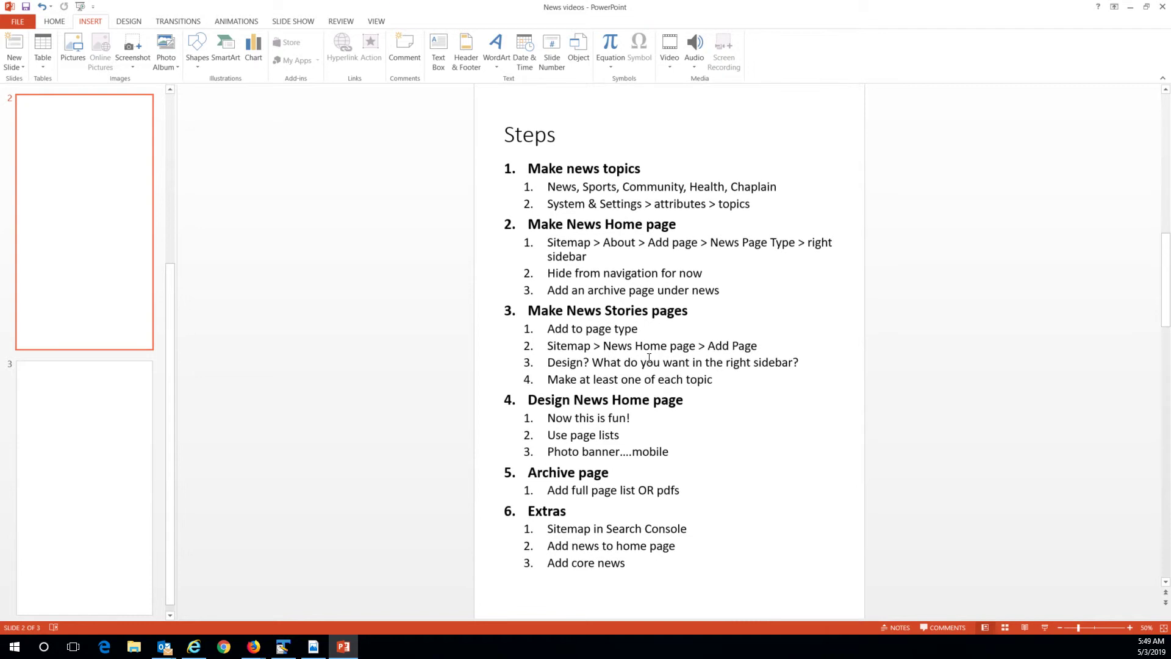
click(649, 358)
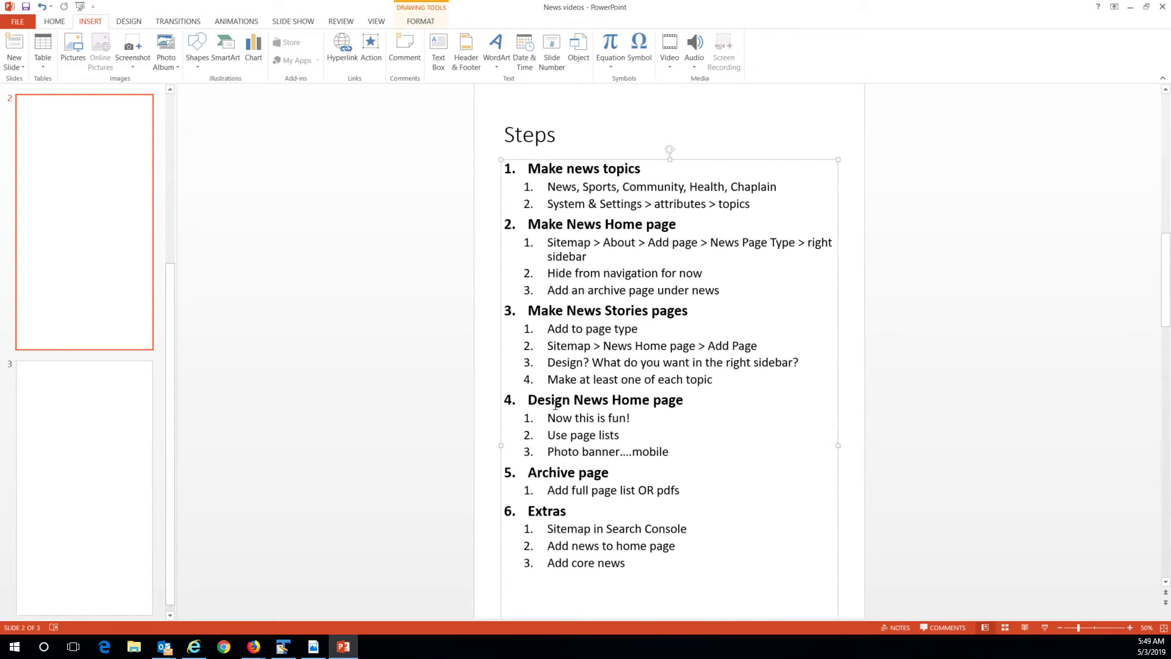
drag(576, 399, 687, 401)
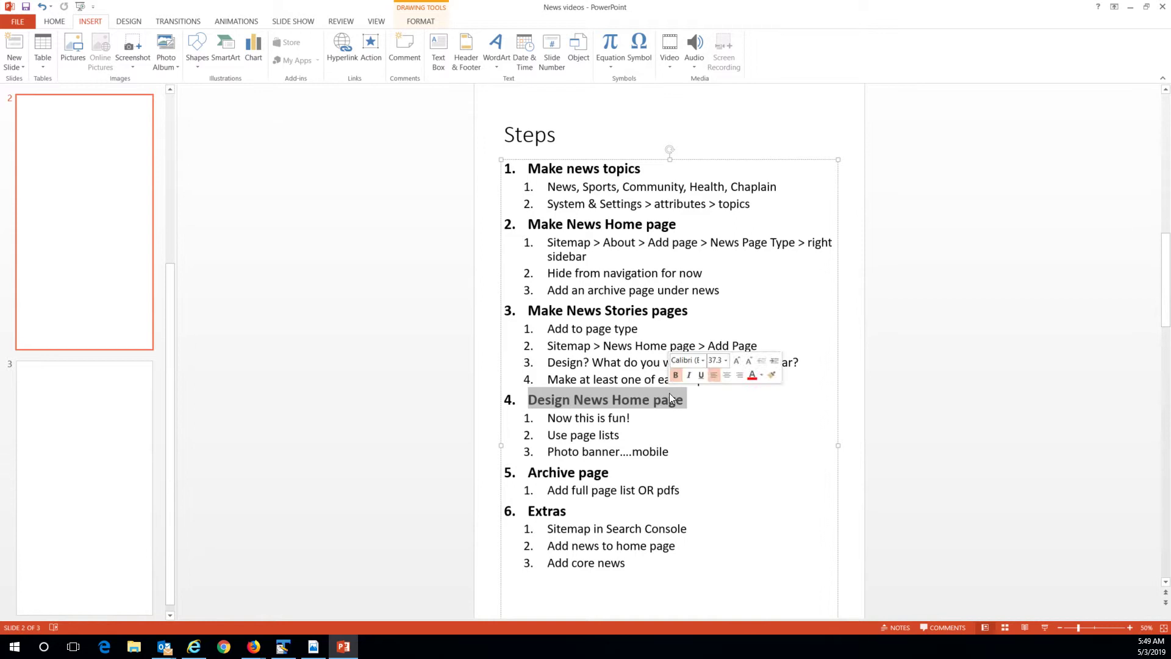
click(1130, 7)
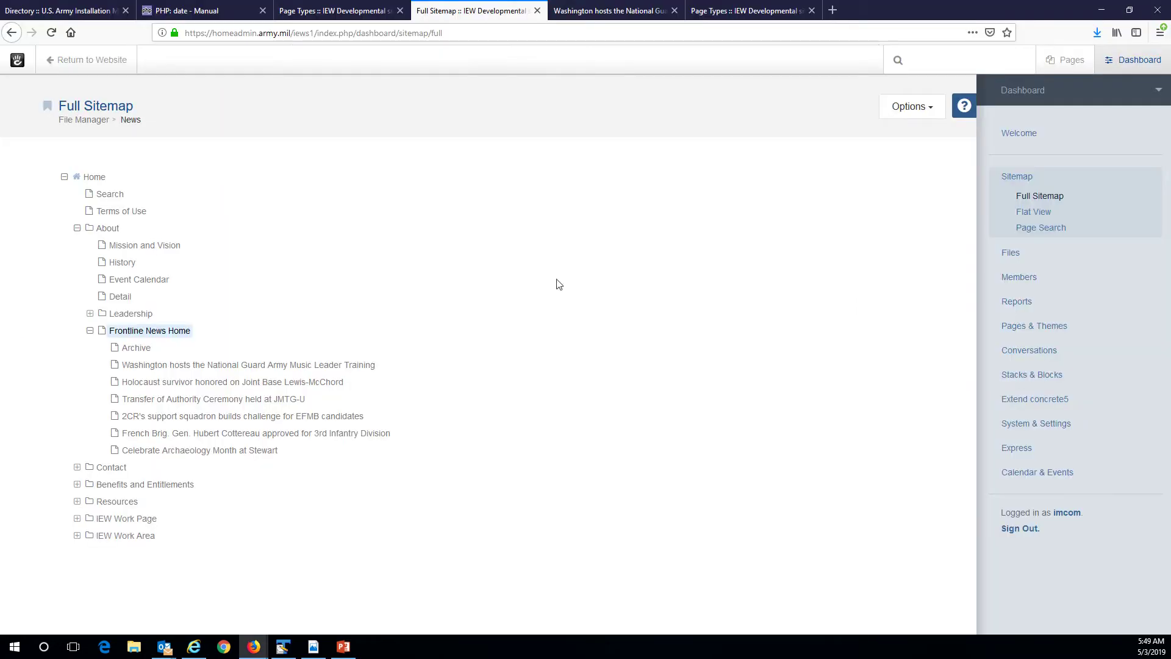
Open Frontline News Home from the sitemap in a new browser tab and switch to it
click(172, 335)
right_click(160, 352)
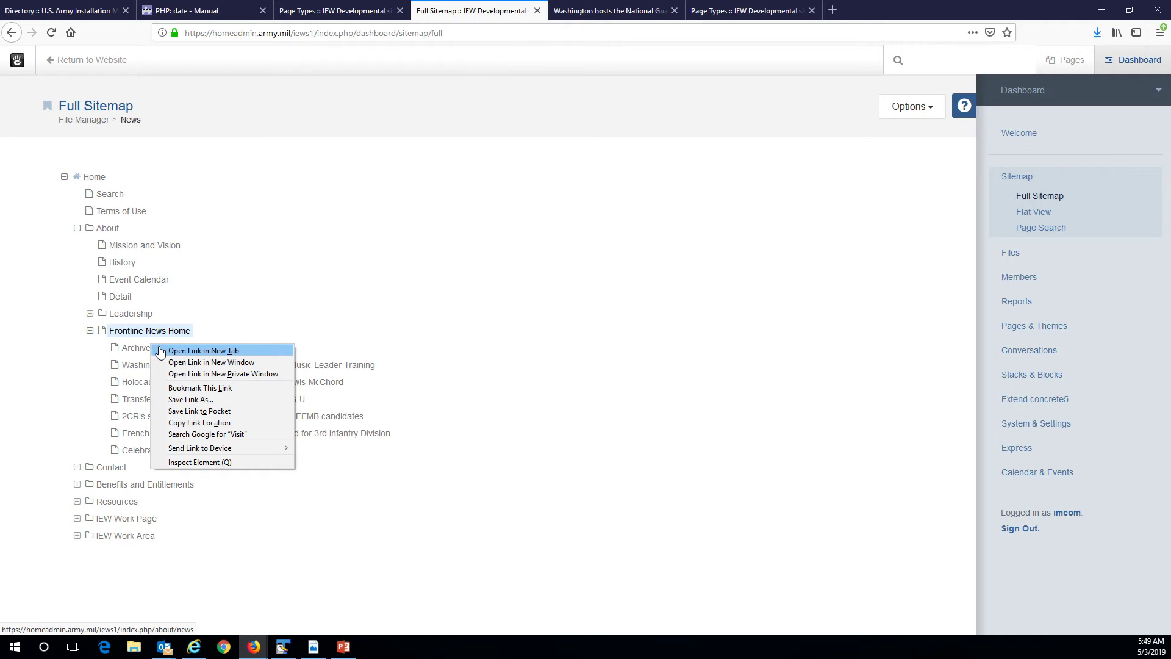
click(203, 350)
click(586, 11)
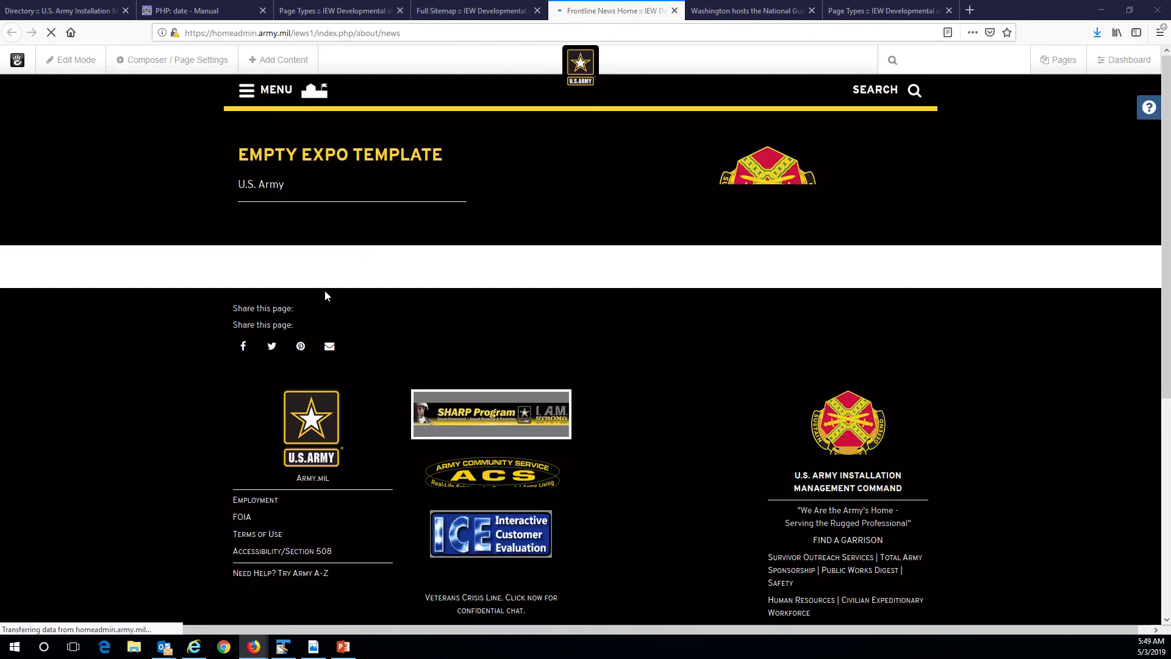
In Edit Mode, add a Page Title block reading FRONTLINE NEWS HOME to the page header
click(81, 59)
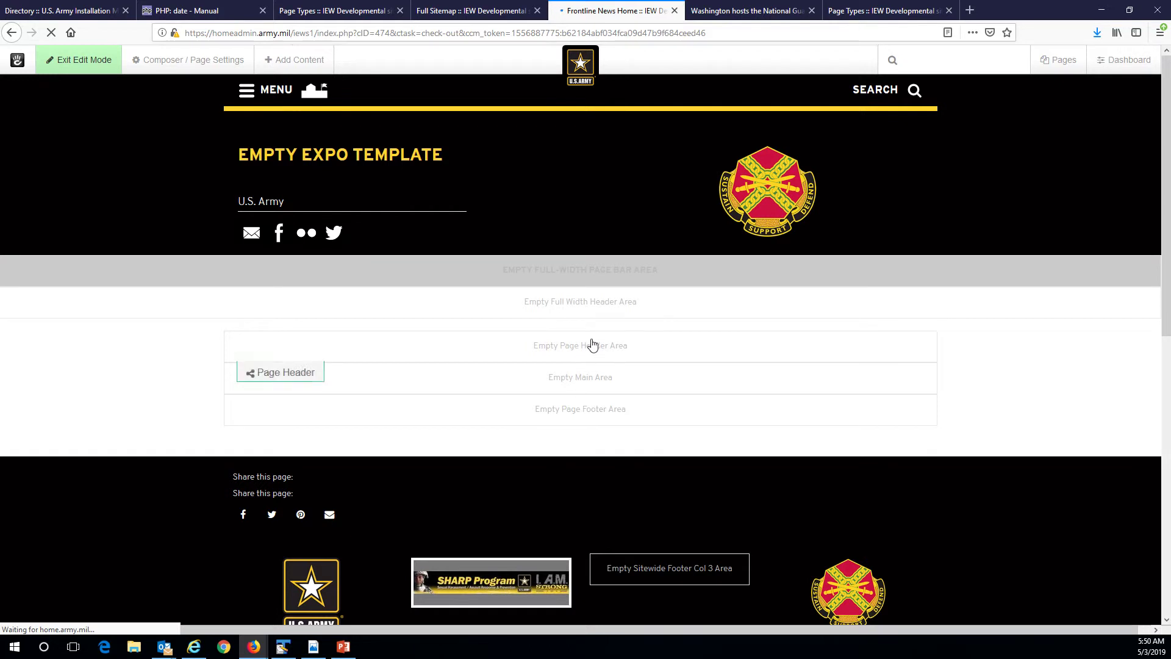
click(284, 60)
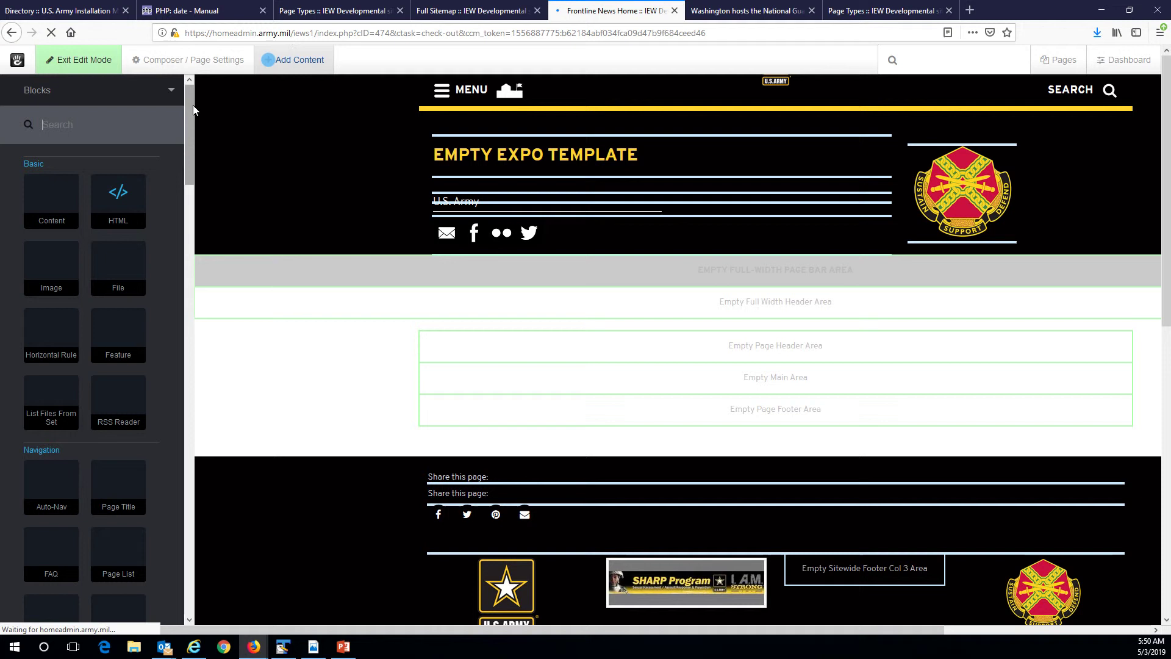
scroll(174, 265, down, 2)
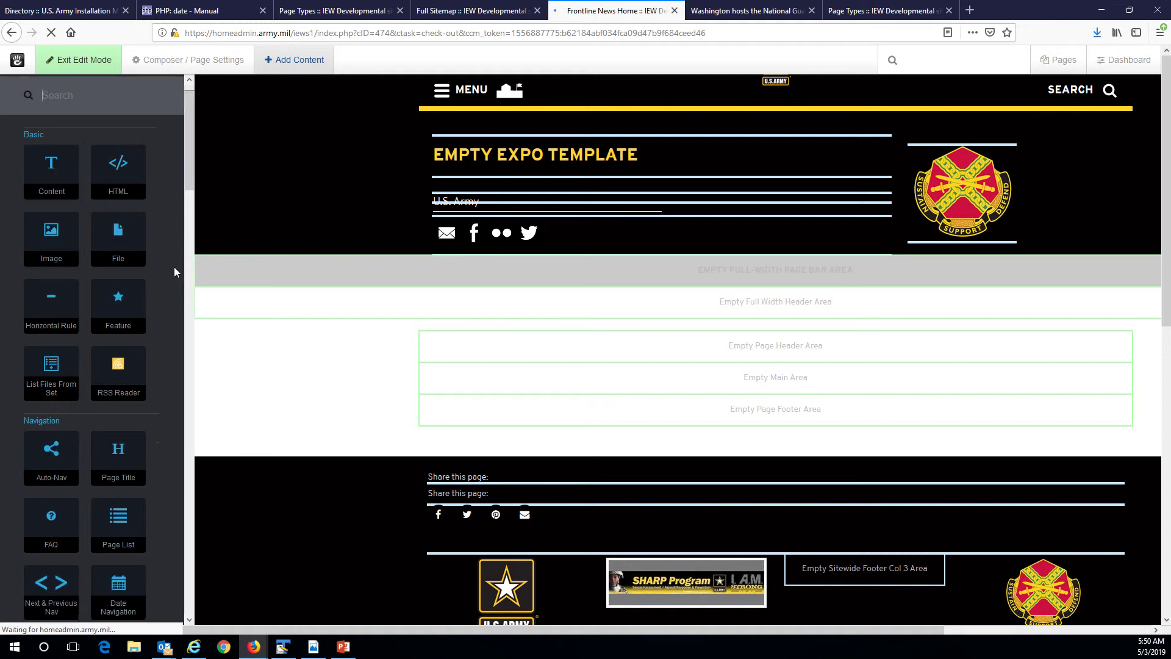
drag(118, 430, 362, 357)
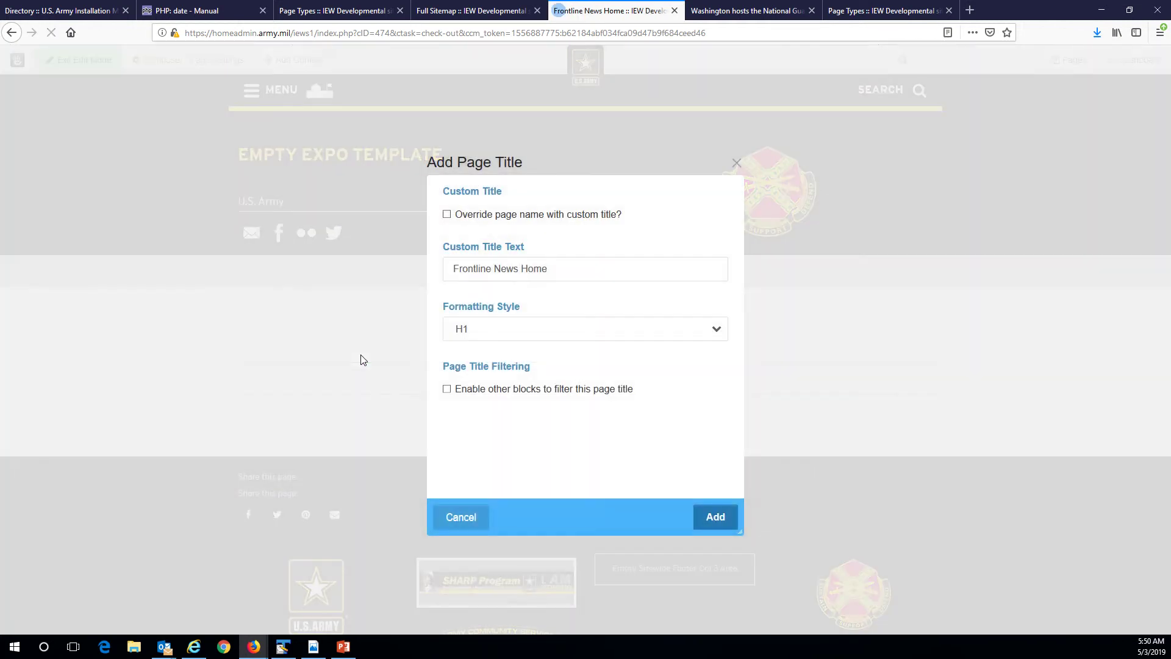
click(563, 268)
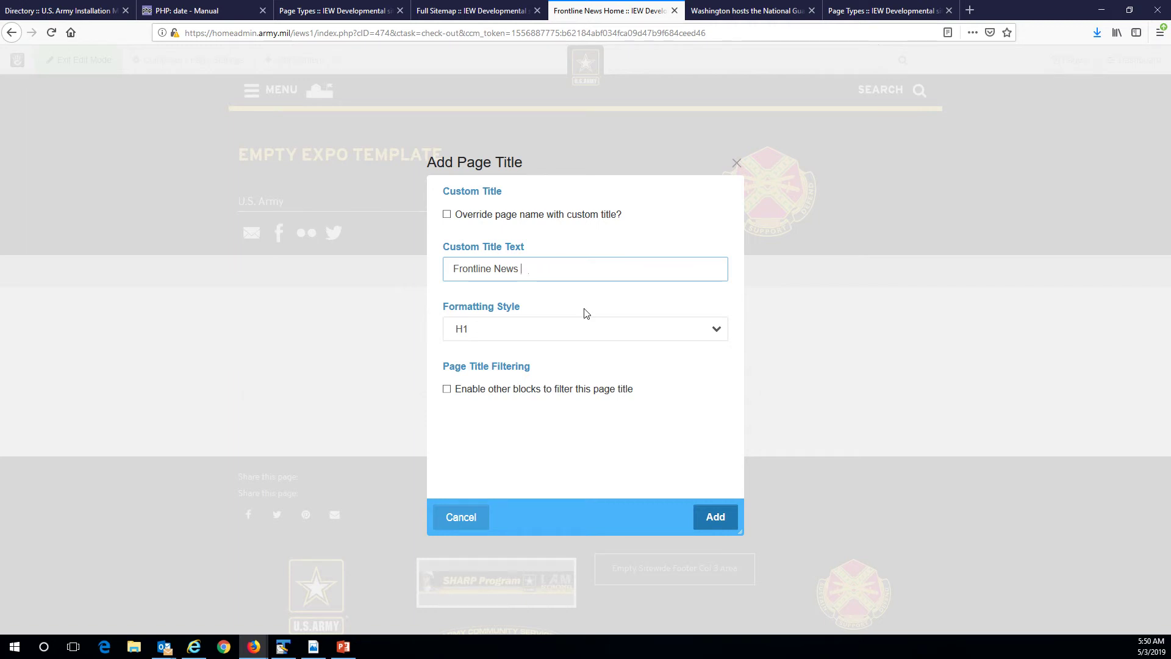
click(708, 517)
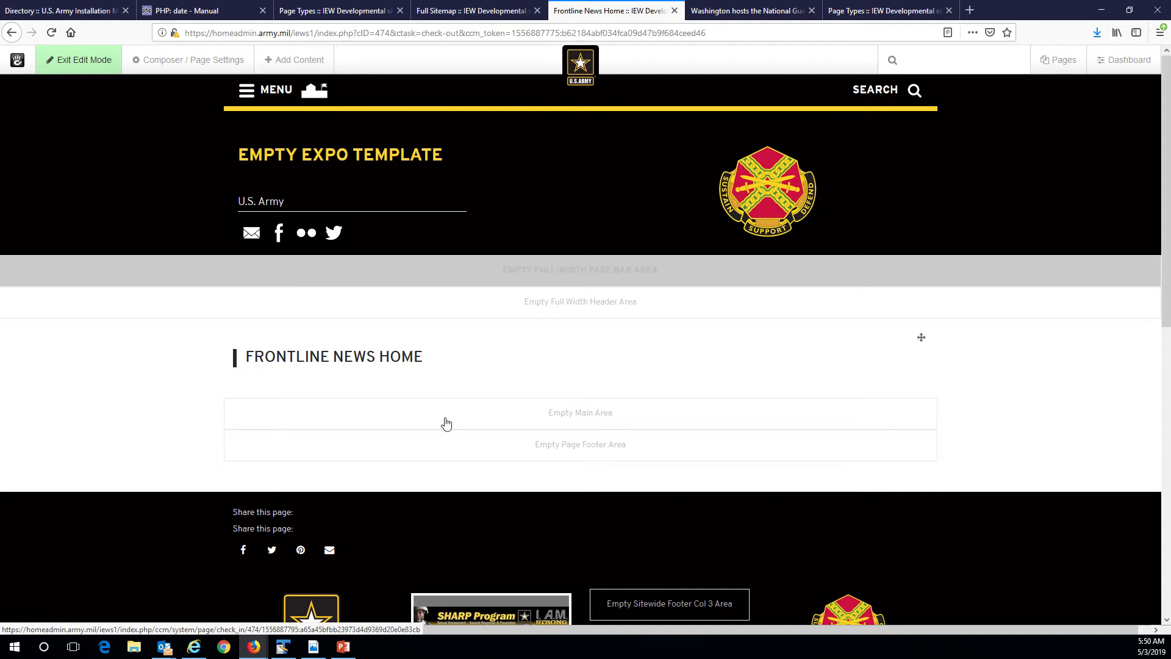
Exit Edit Mode, save the page changes, and return to the Full Sitemap tab
click(67, 72)
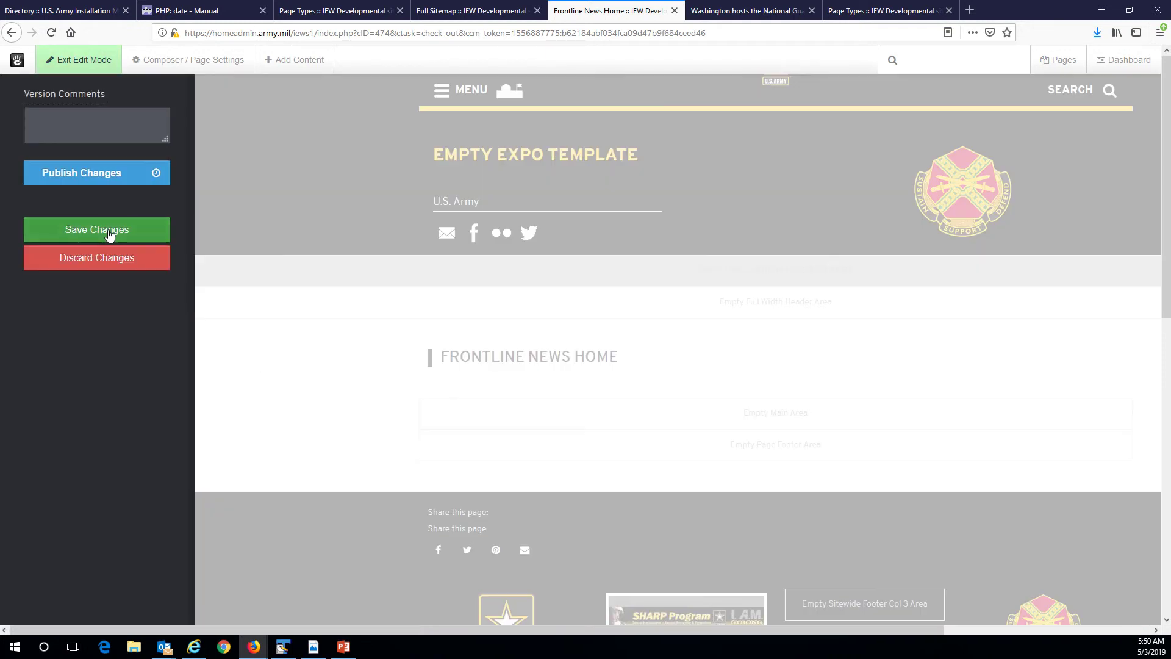
click(110, 235)
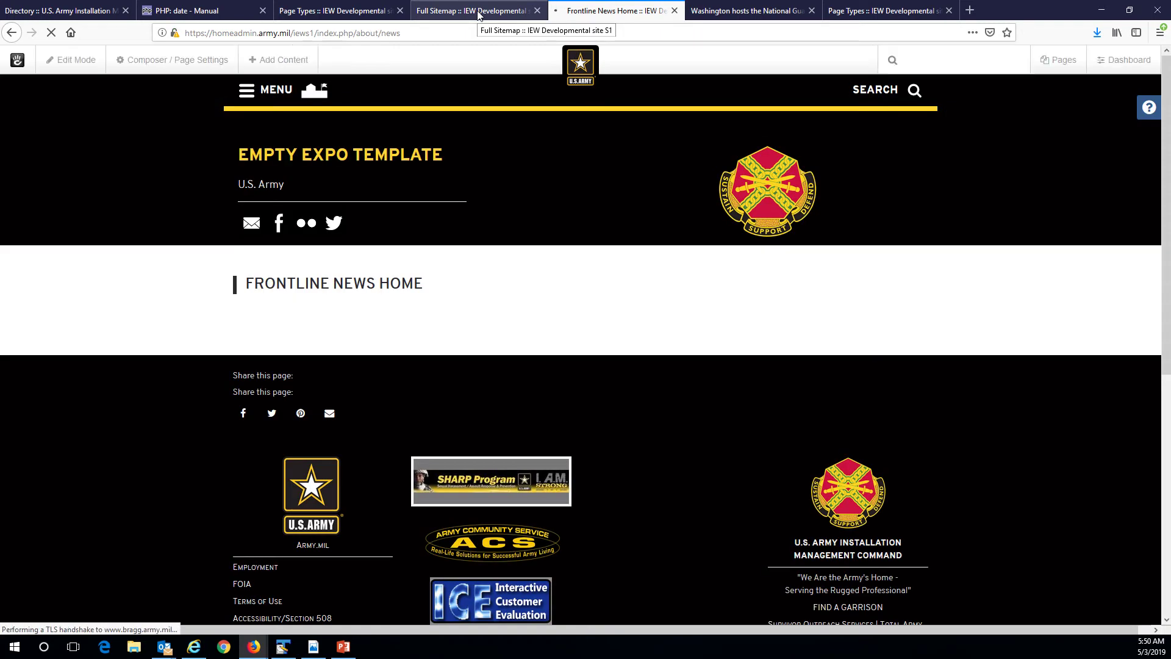
click(479, 11)
Change Frontline News Home's page template to Right Sidebar in Design & Type and save
click(183, 330)
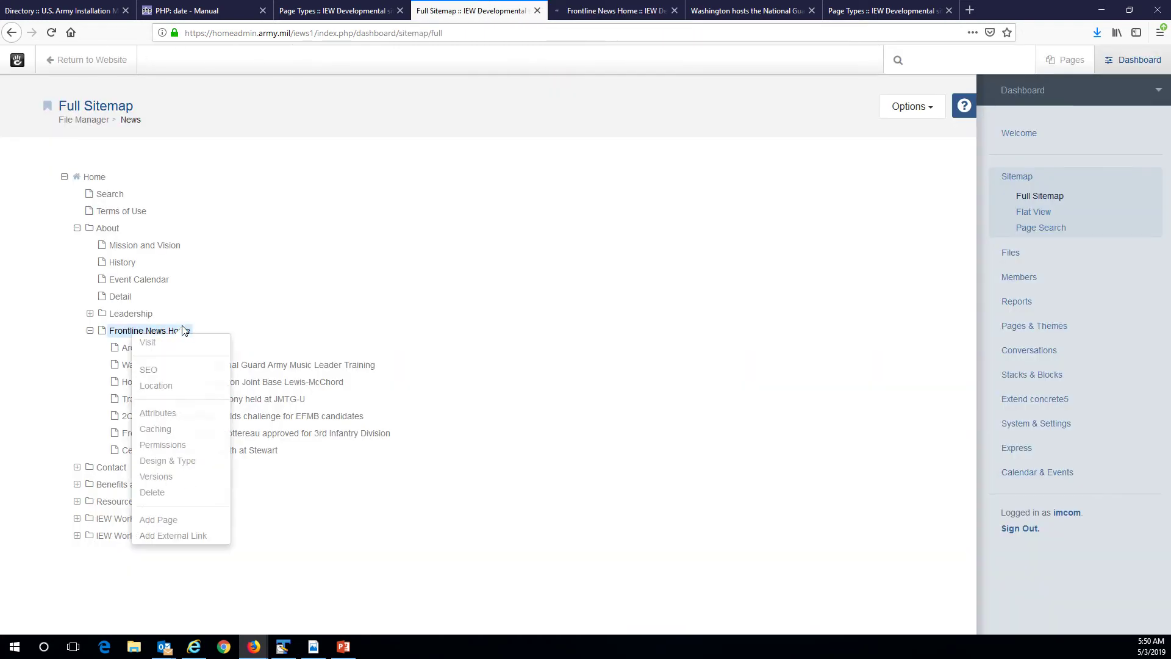
click(171, 460)
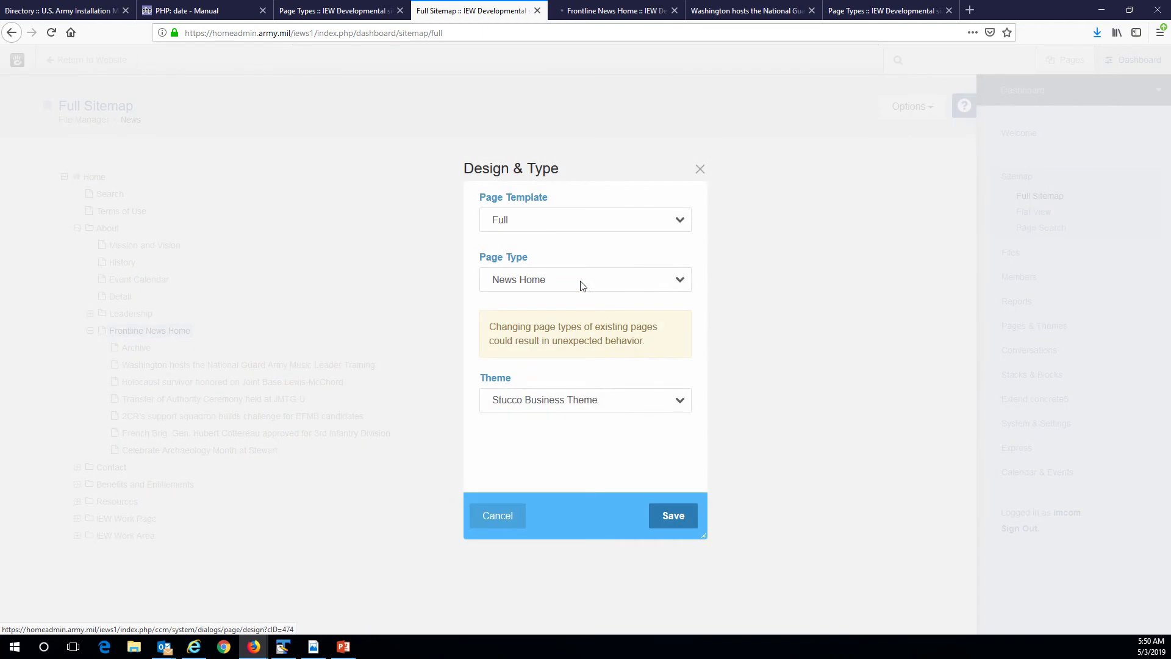
click(582, 286)
click(567, 232)
click(567, 218)
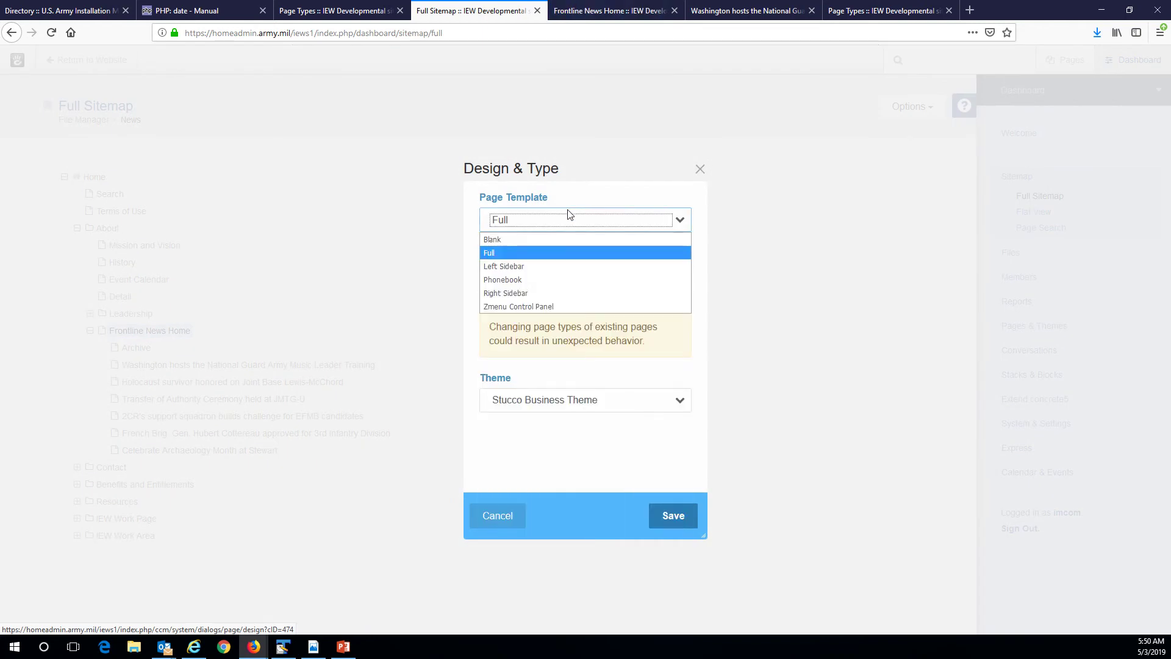
click(552, 299)
click(671, 516)
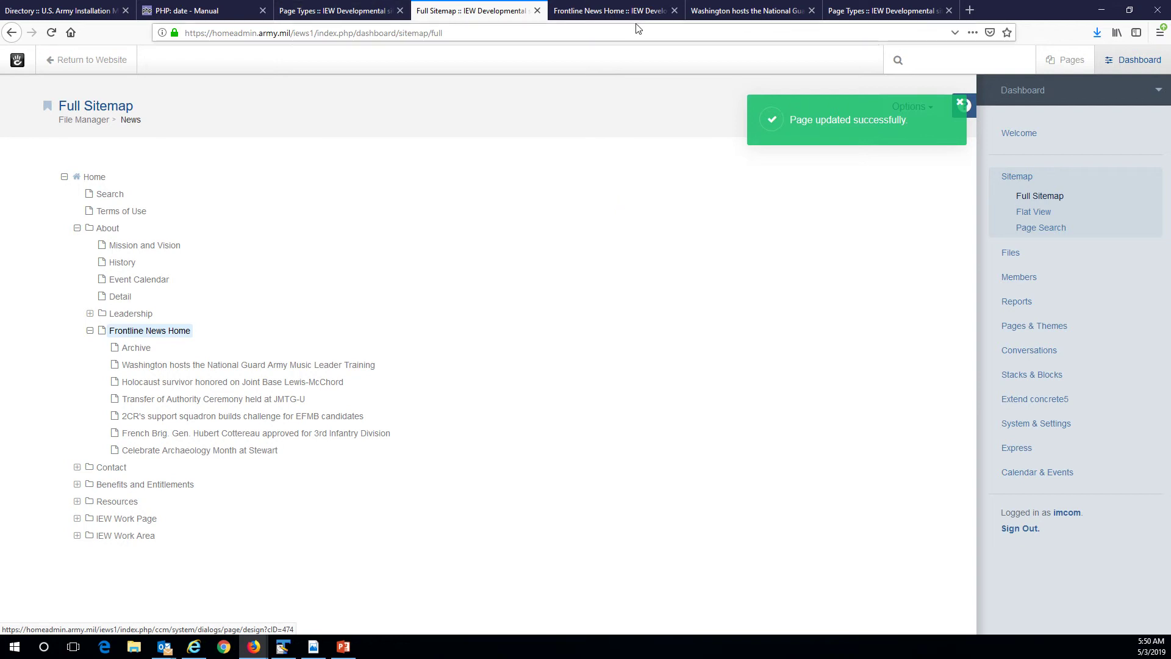
Reopen the Frontline News Home tab in Edit Mode and bring the Steps presentation back up
click(586, 11)
click(64, 61)
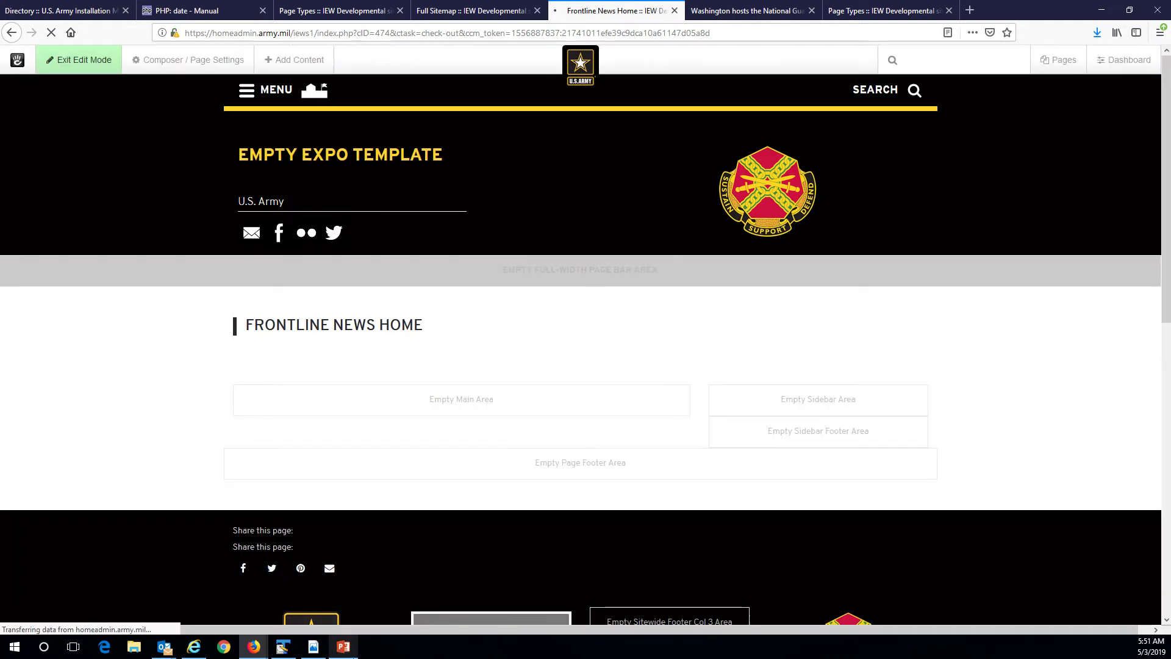
click(343, 647)
Check the third slide and the first slide's news-page mockup, then minimize PowerPoint to the page editor
click(129, 385)
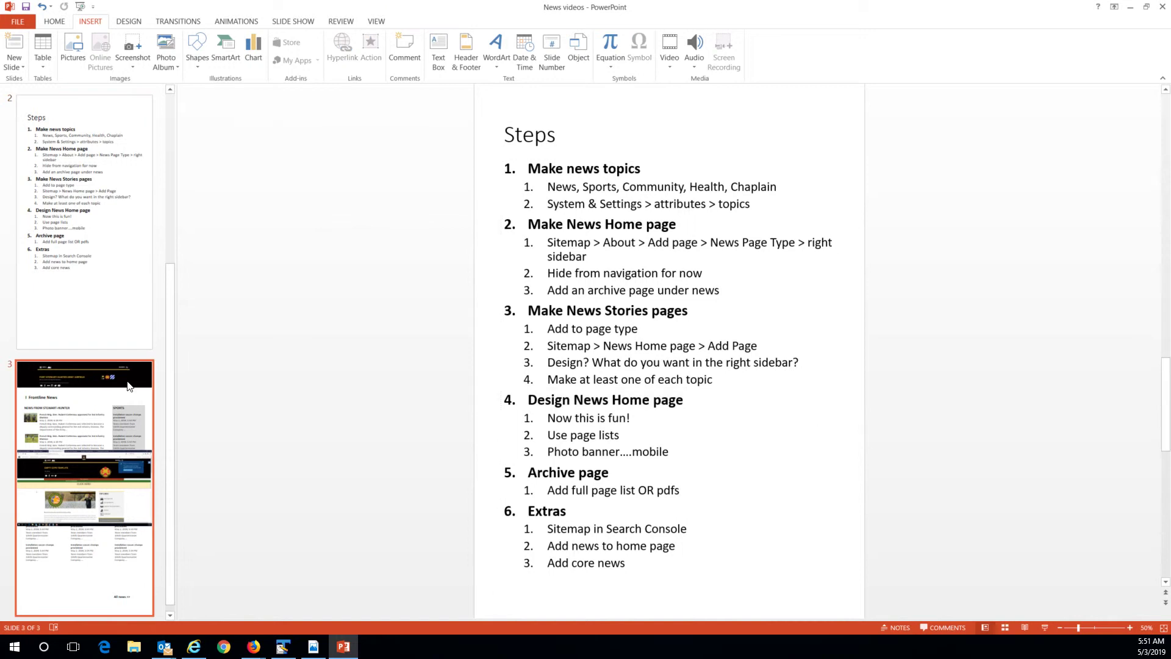
scroll(86, 305, up, 3)
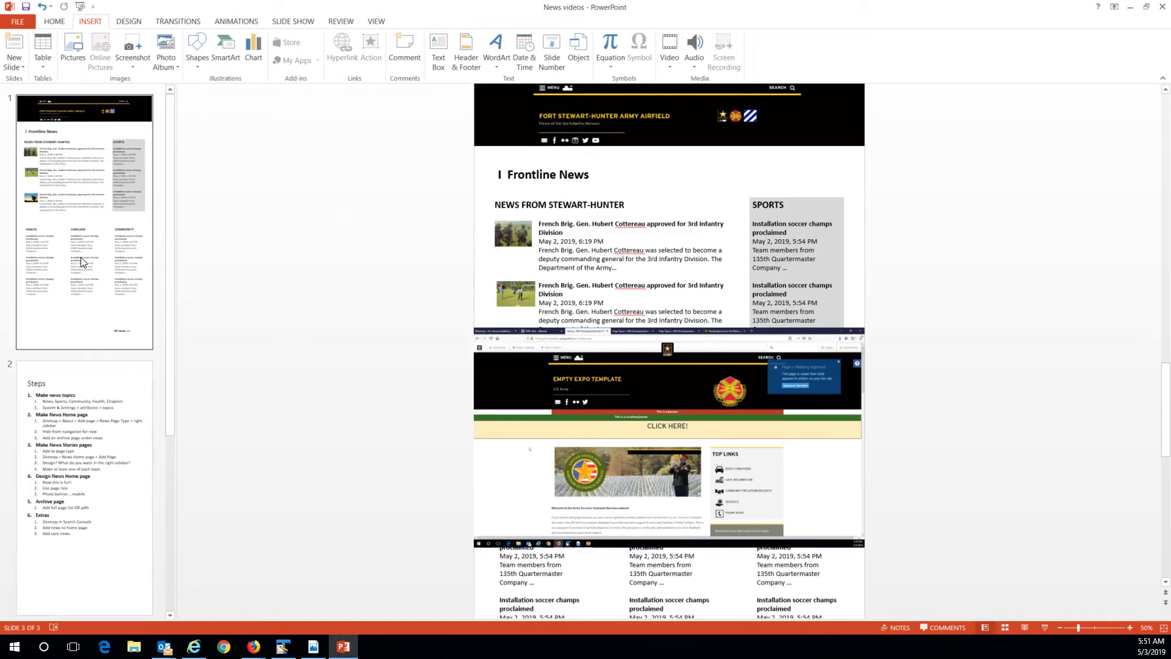
click(80, 257)
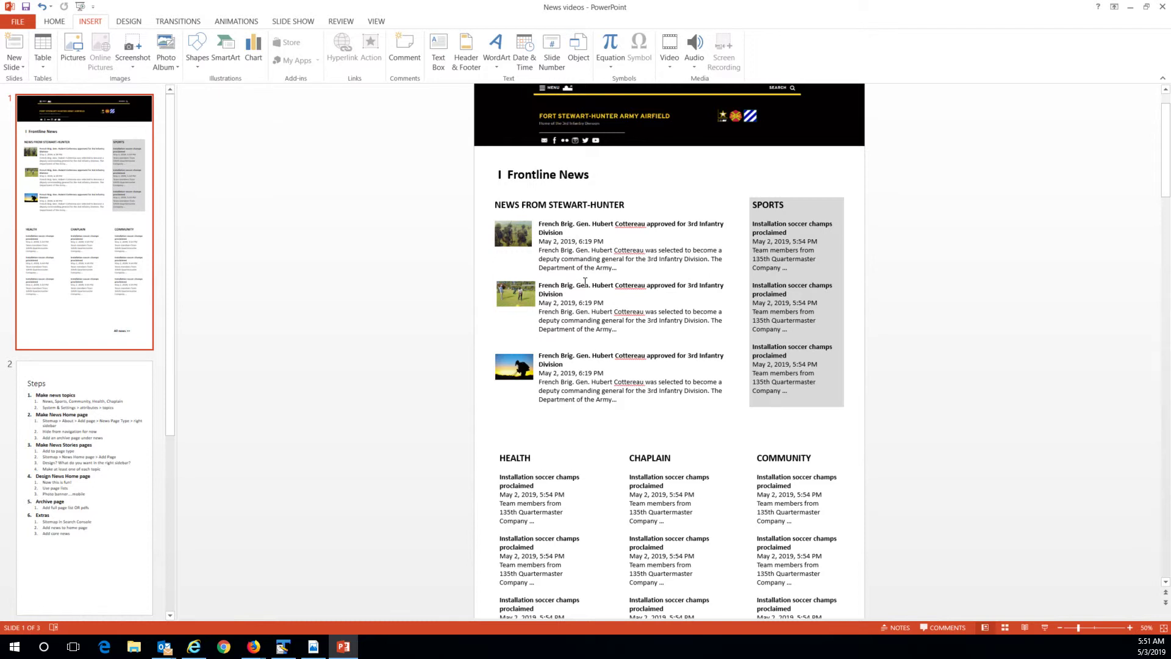
click(1131, 7)
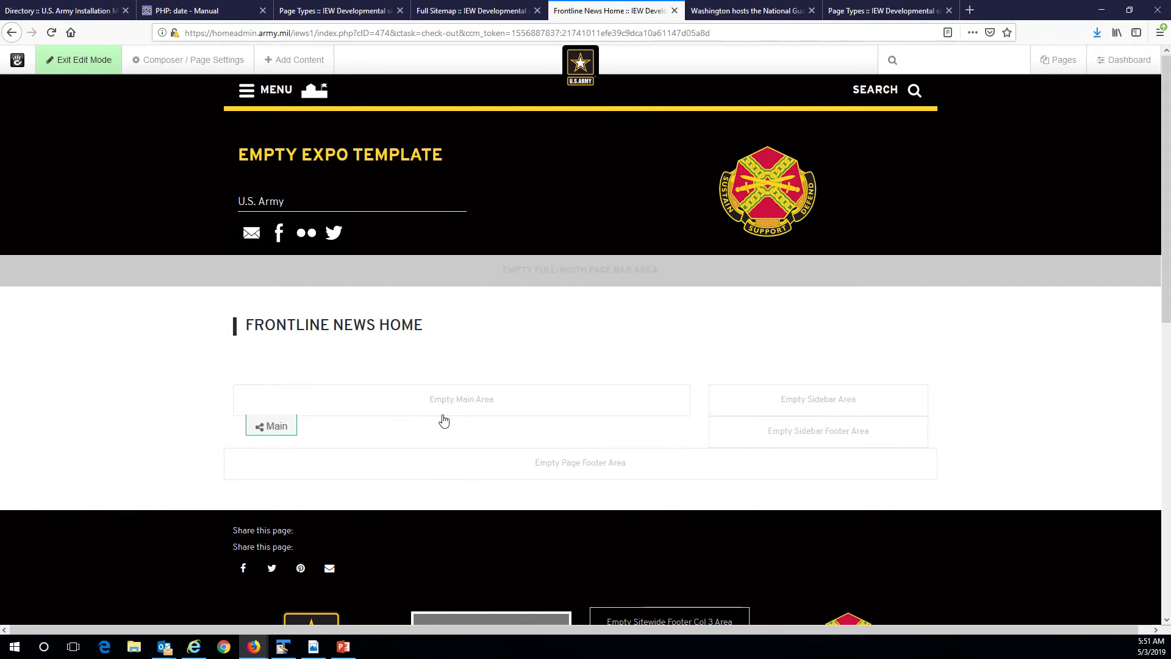
click(344, 647)
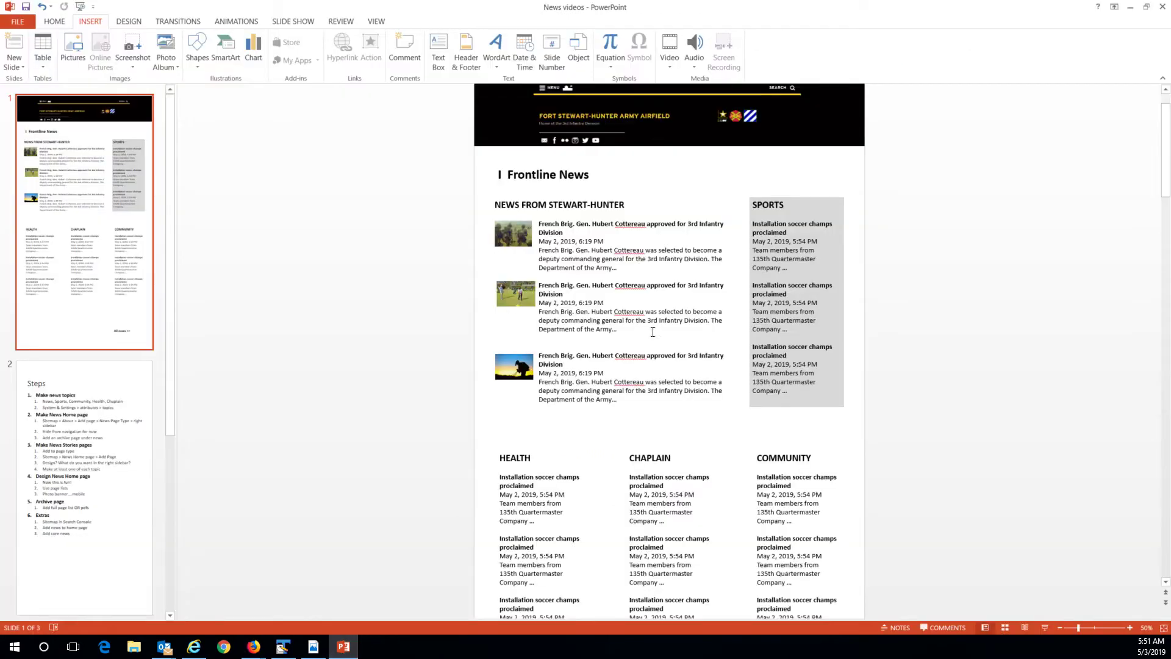
click(1131, 7)
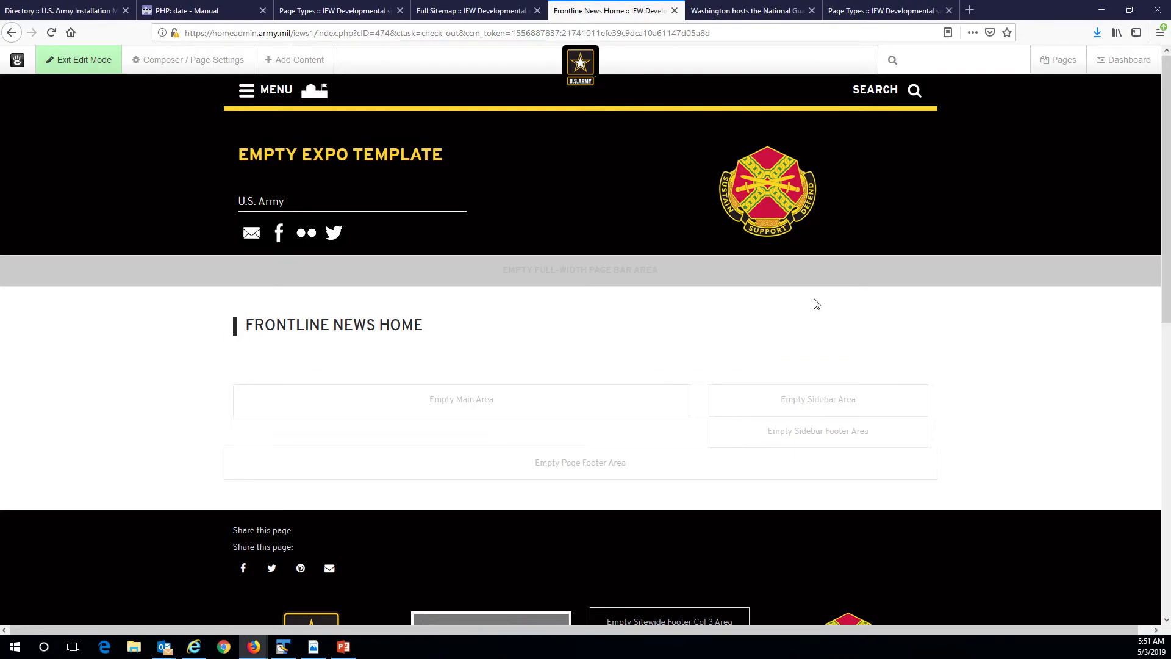
Drag a Page List block from the Navigation blocks onto the Main Area
click(289, 59)
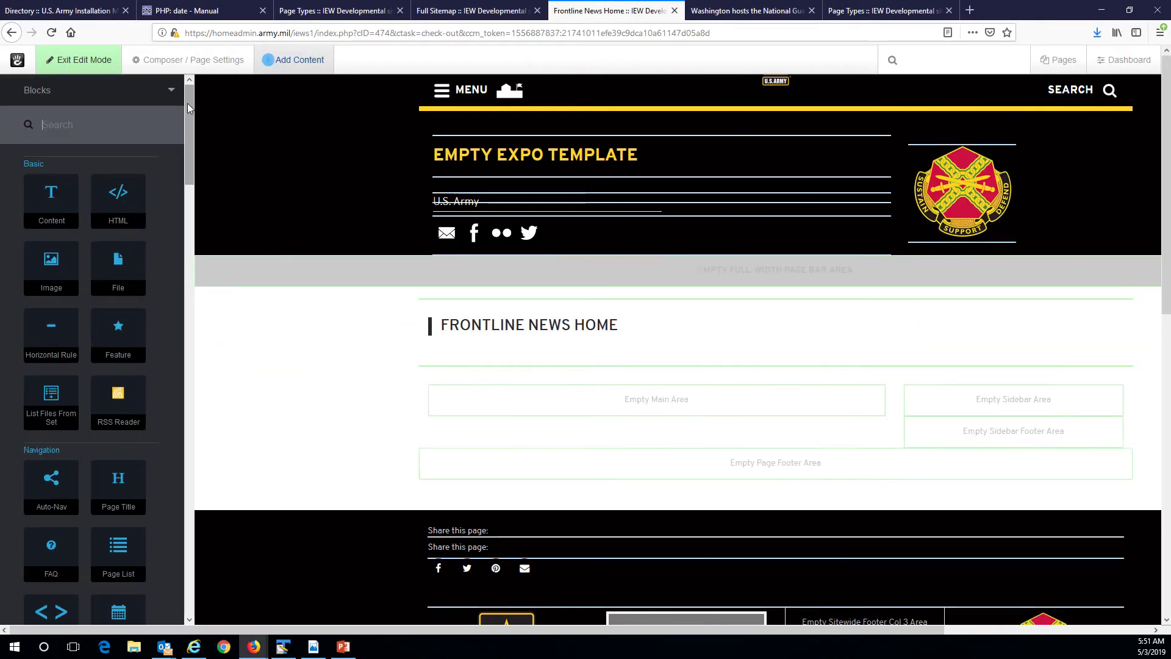
drag(191, 109, 194, 142)
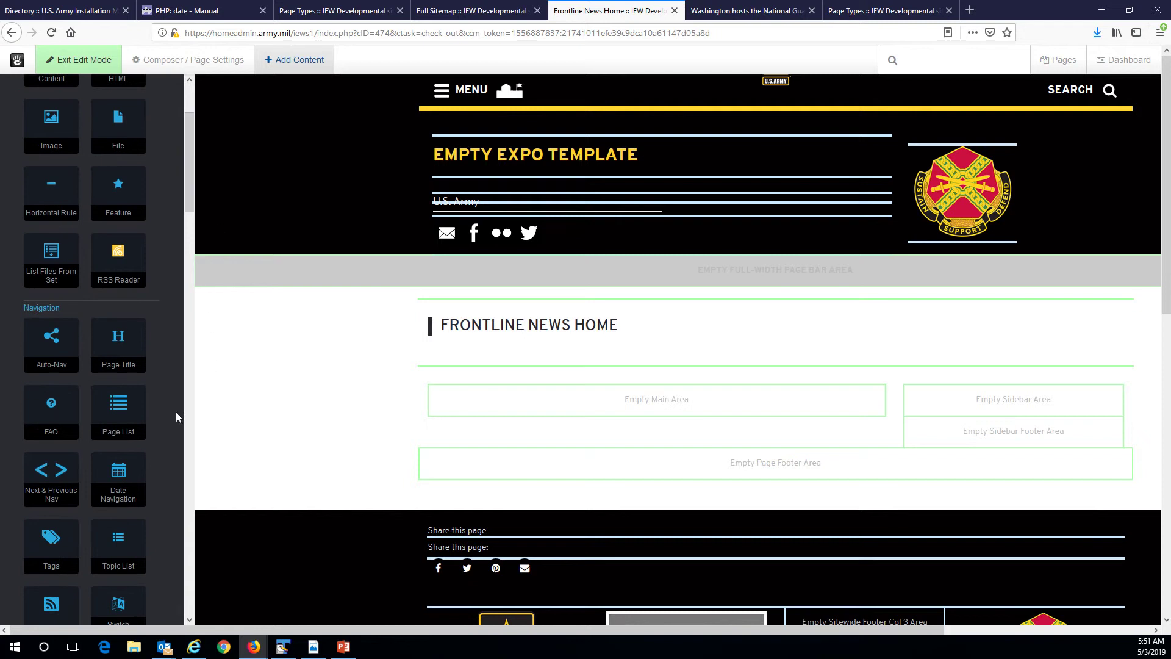
drag(118, 411, 439, 403)
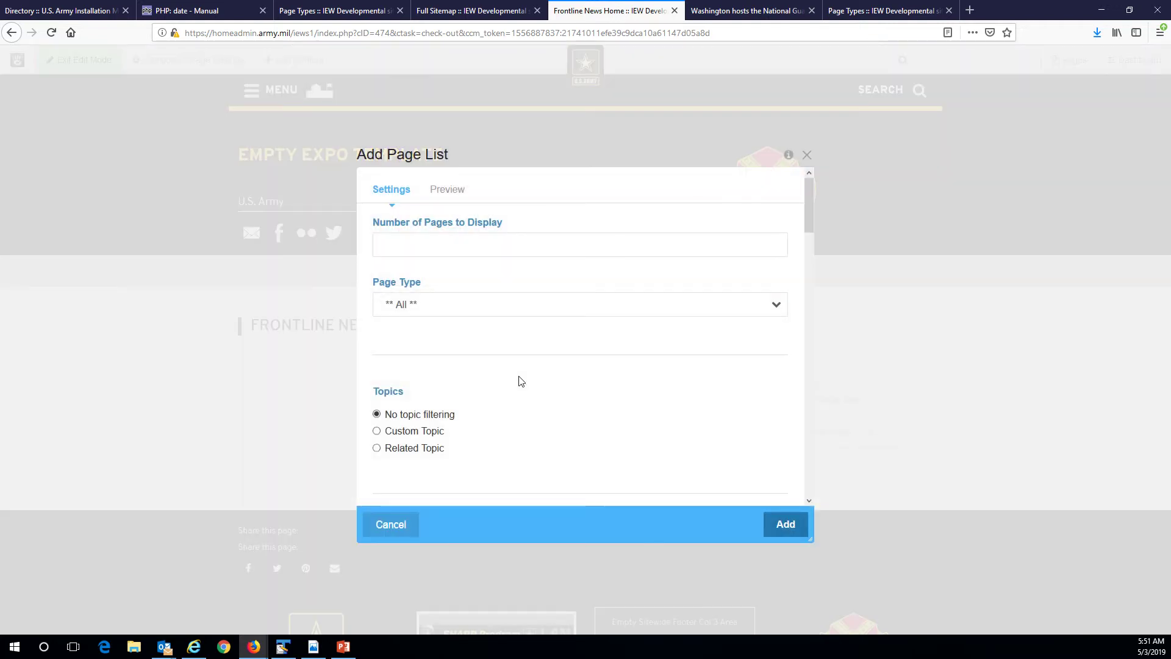
Set Number of Pages to Display to 3 after glancing at the PowerPoint mockup
click(499, 248)
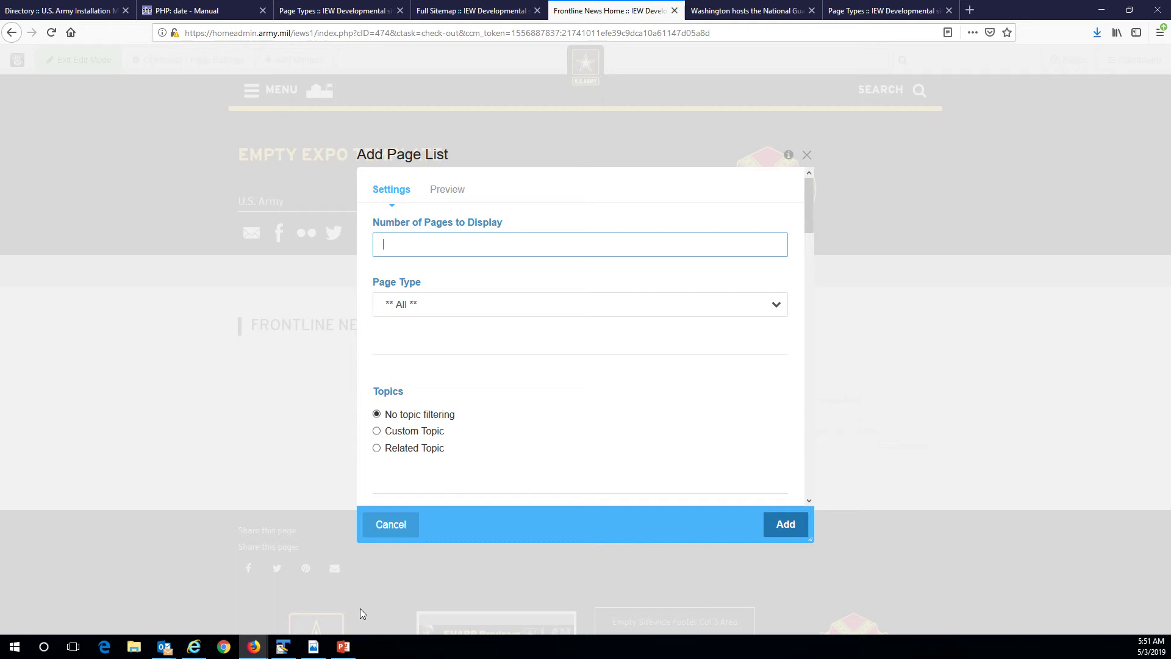
click(345, 648)
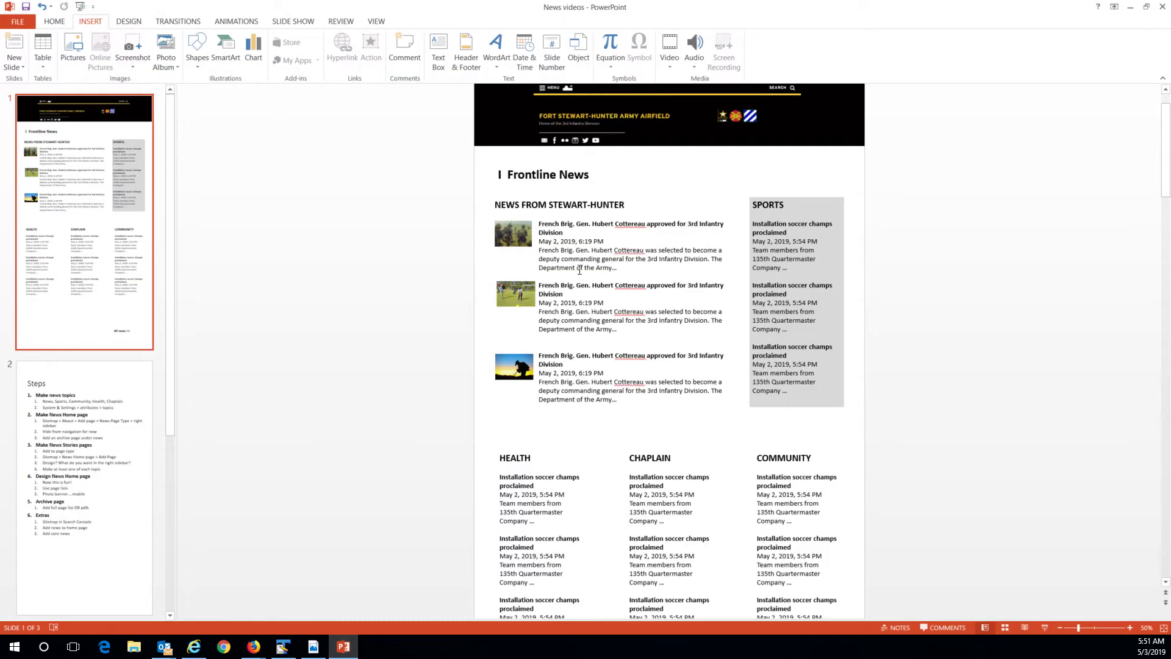
click(1130, 6)
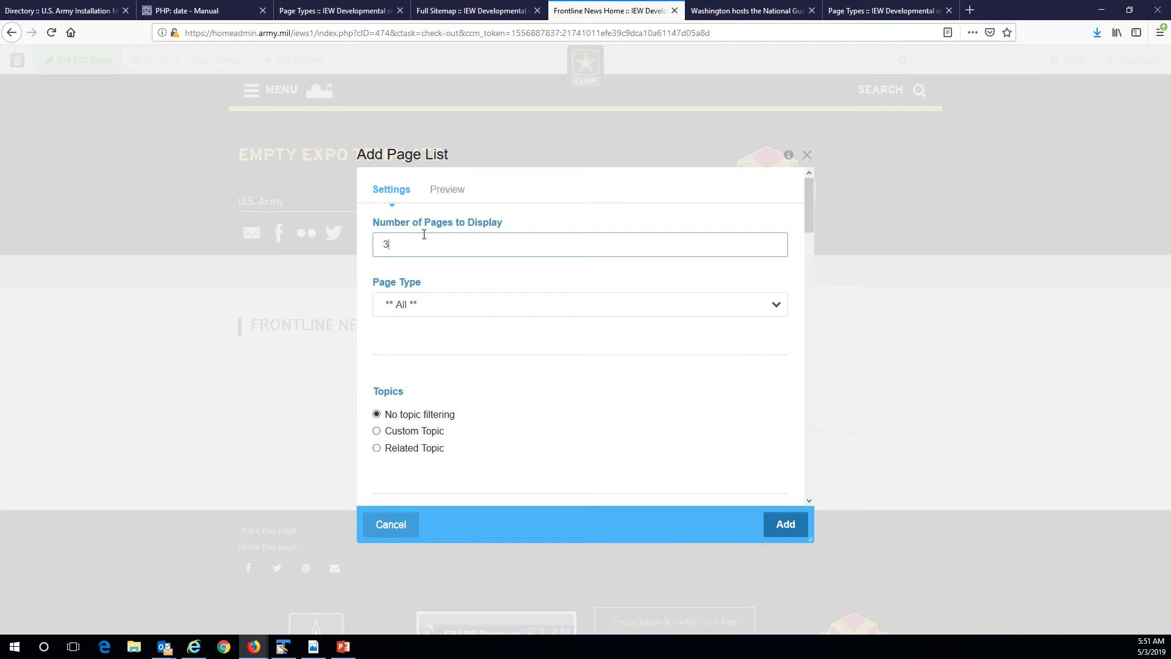
Choose News Story from the Page Type dropdown in the Page List settings
click(444, 308)
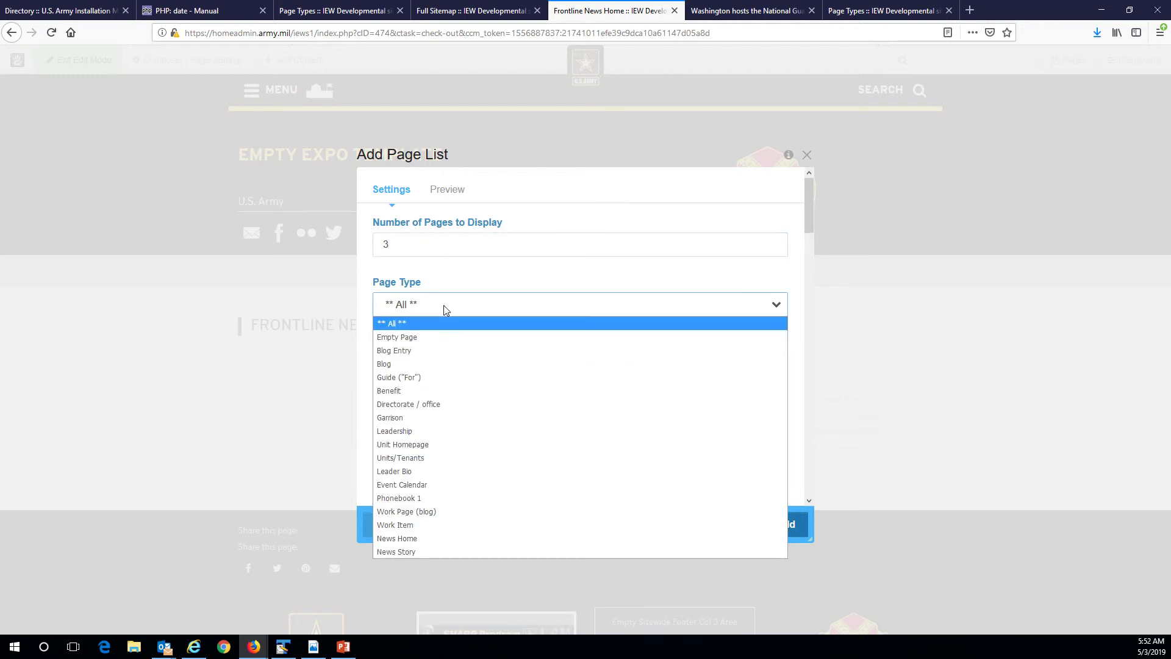
click(418, 550)
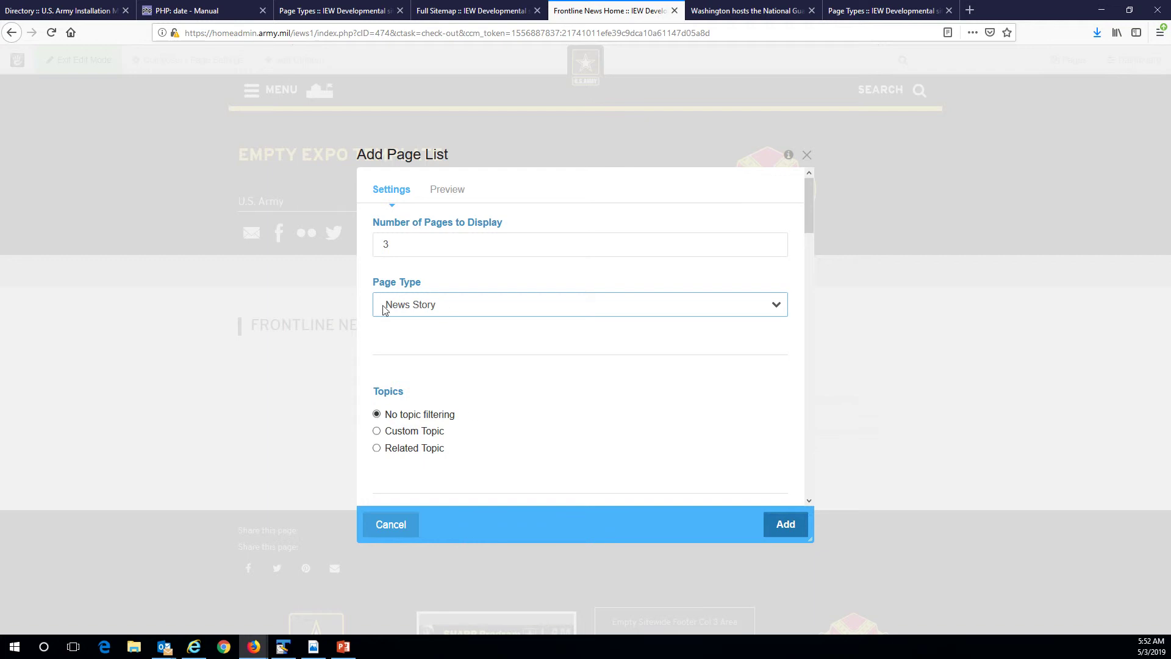
scroll(472, 363, down, 2)
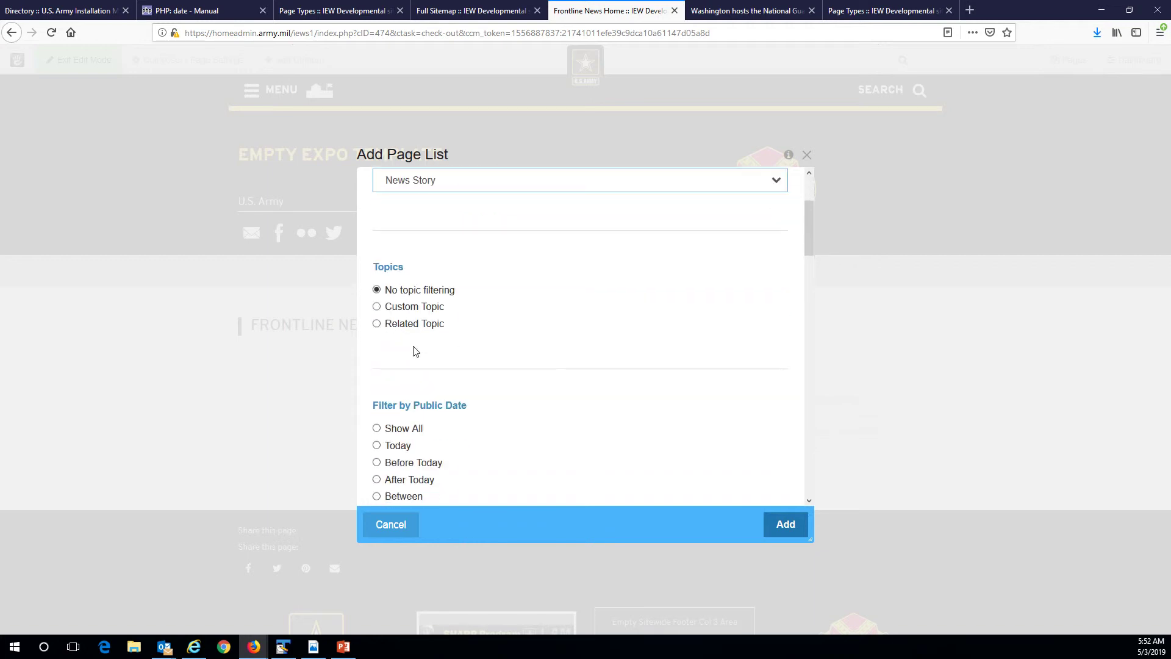
Filter by Custom Topic using the New Topics attribute and tick the News category
click(377, 307)
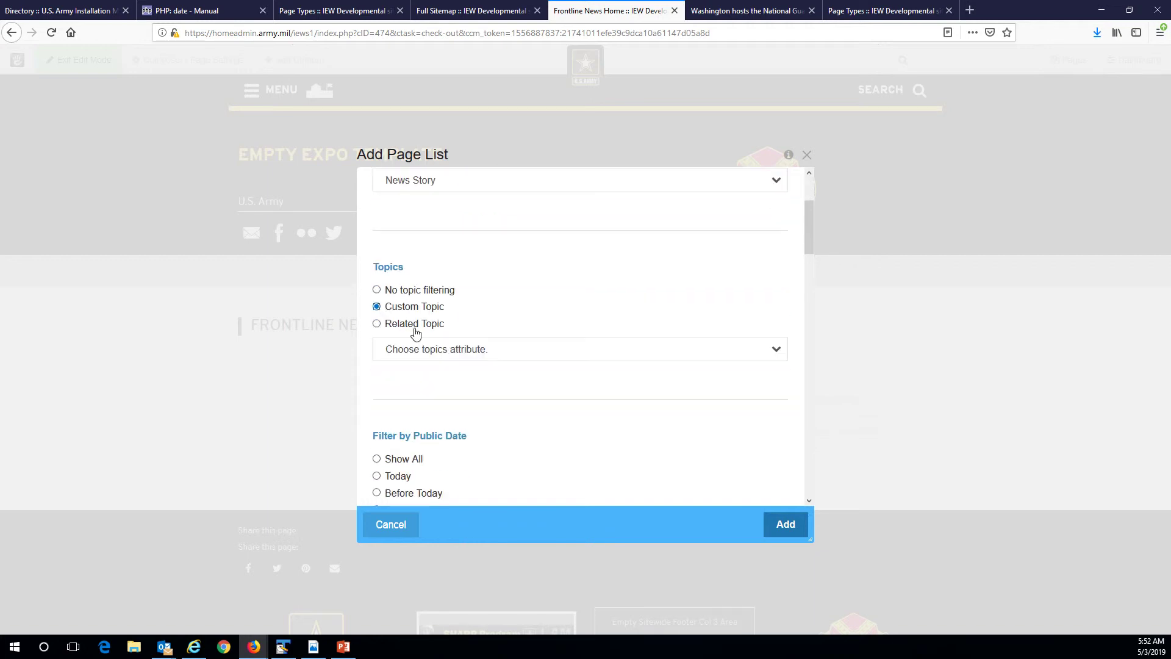
click(522, 350)
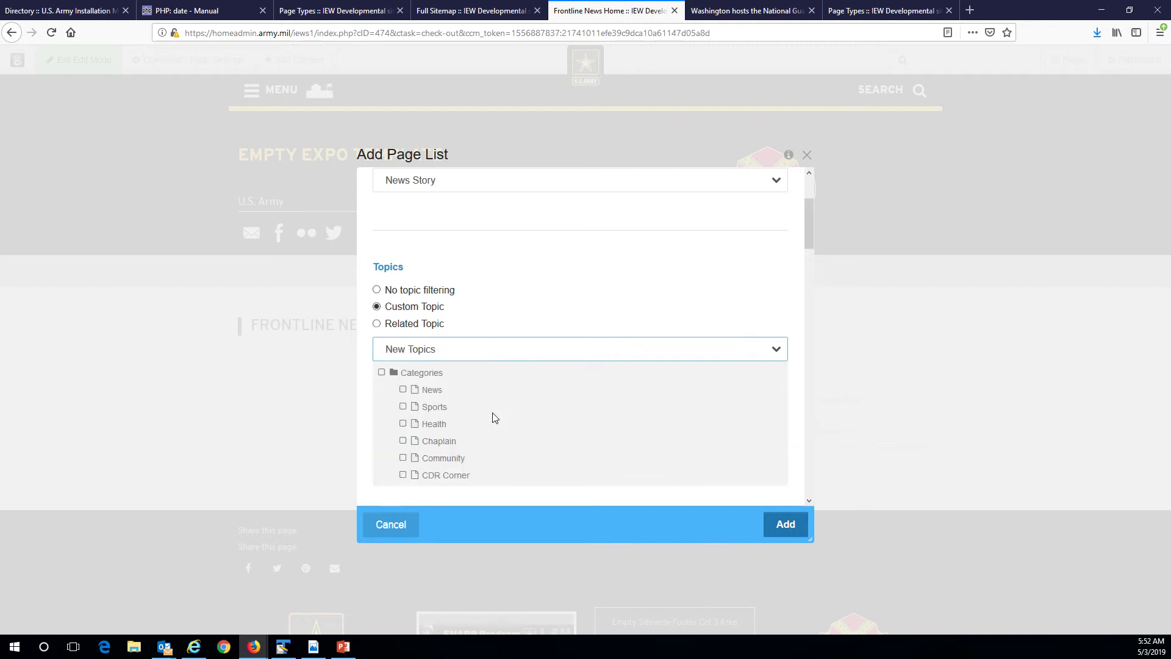
scroll(494, 418, down, 2)
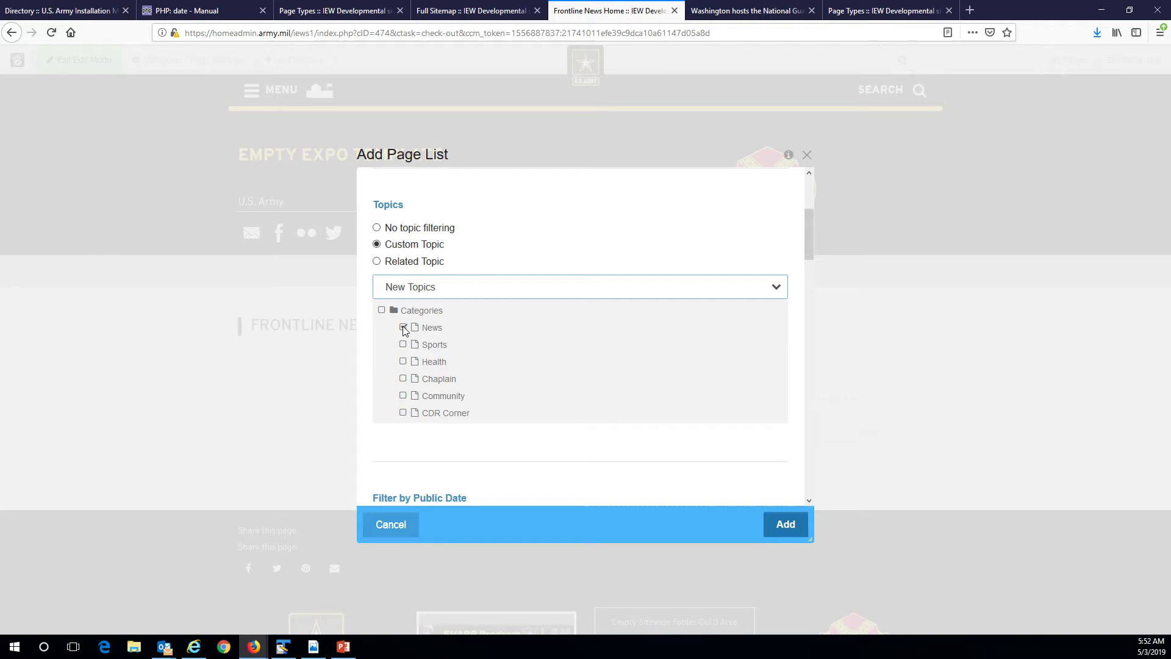
scroll(512, 385, down, 2)
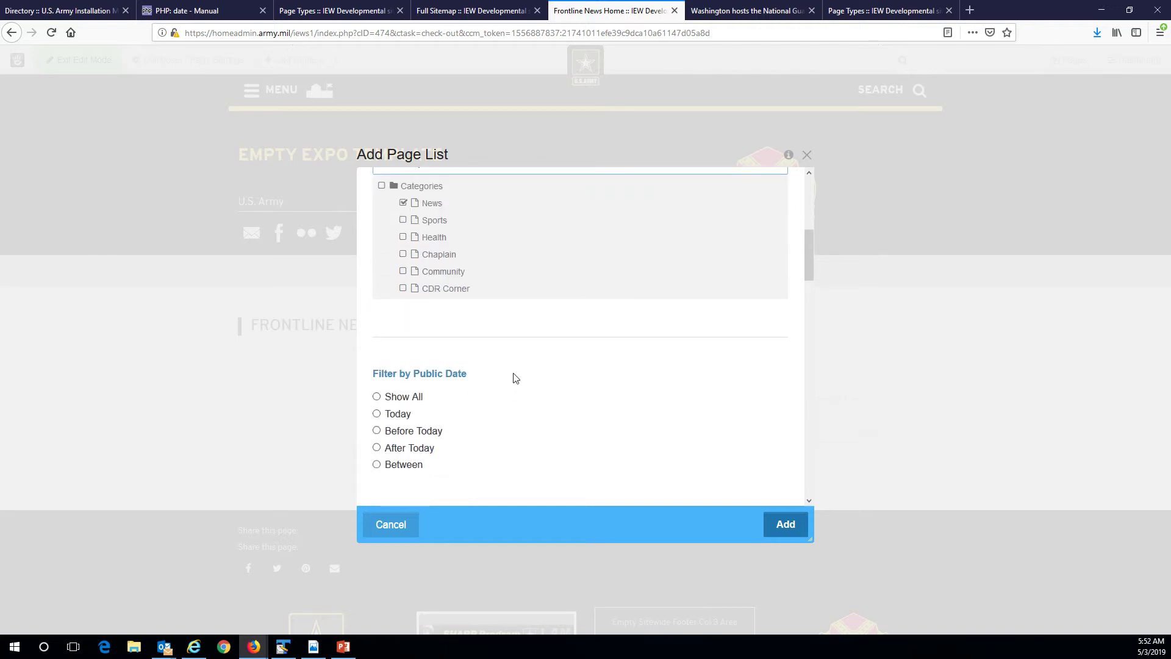
scroll(512, 377, down, 2)
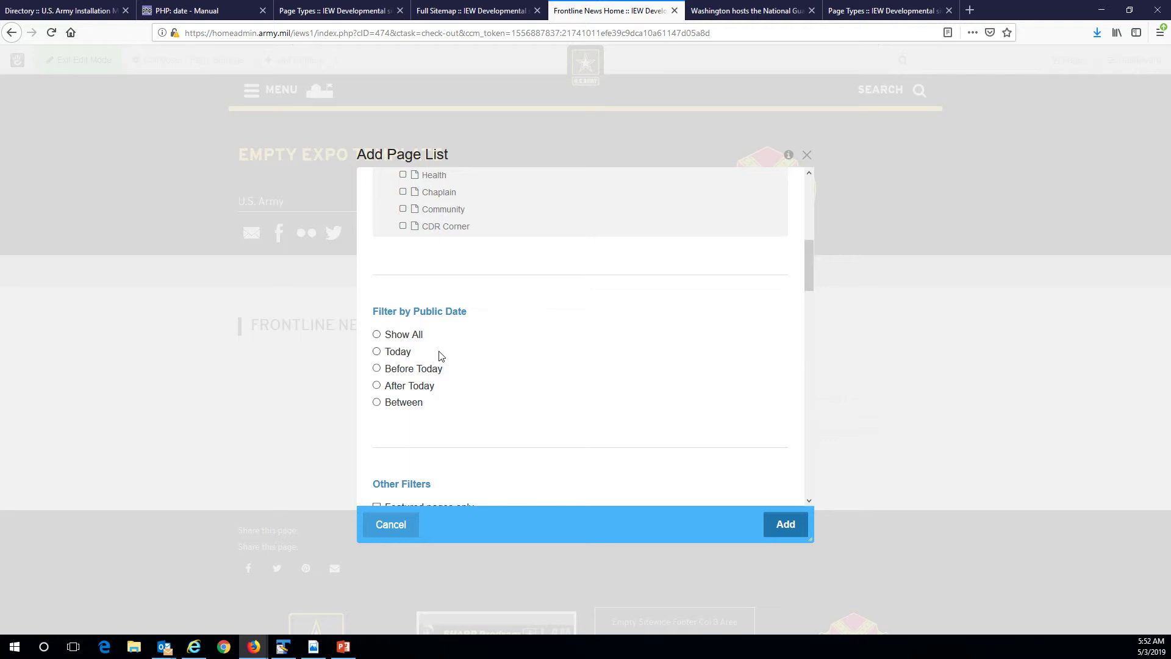
Set Filter by Public Date to Show All and Location to Beneath this page, leaving child pages excluded
click(376, 335)
scroll(531, 363, down, 1)
scroll(532, 363, down, 5)
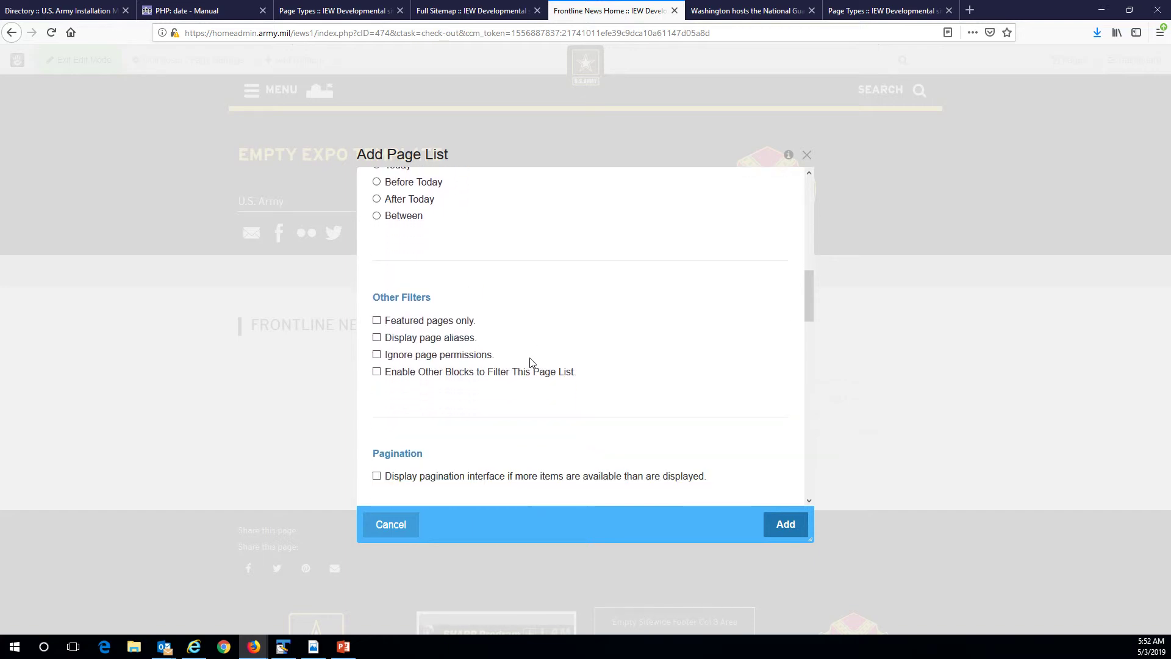
scroll(449, 384, down, 3)
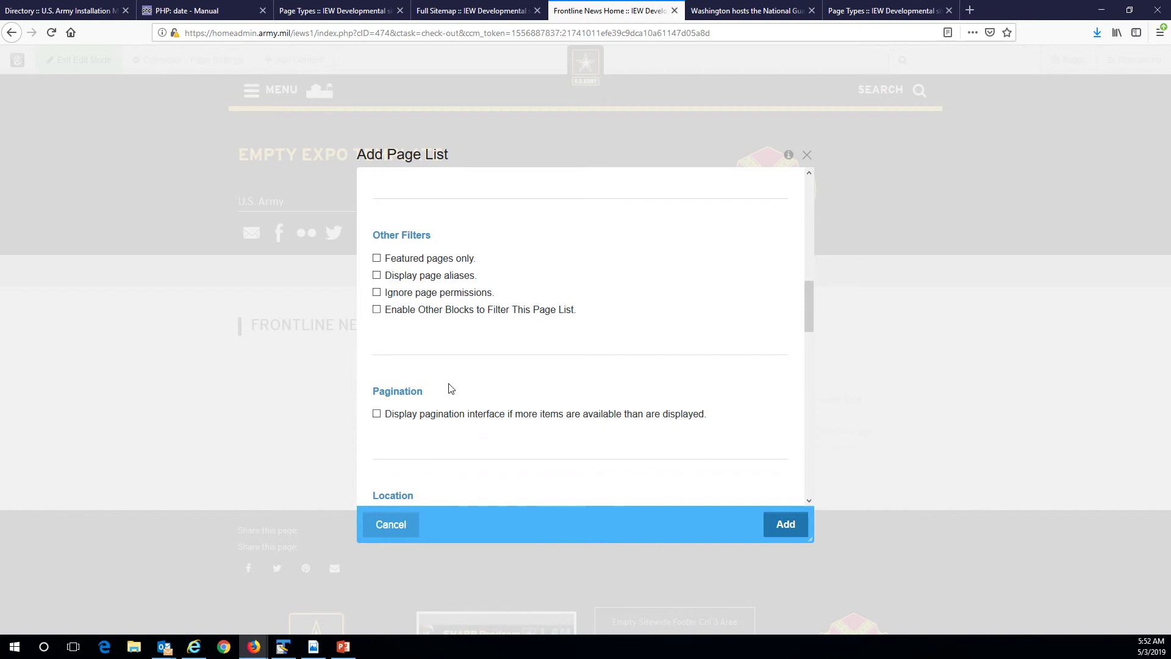
scroll(438, 394, down, 2)
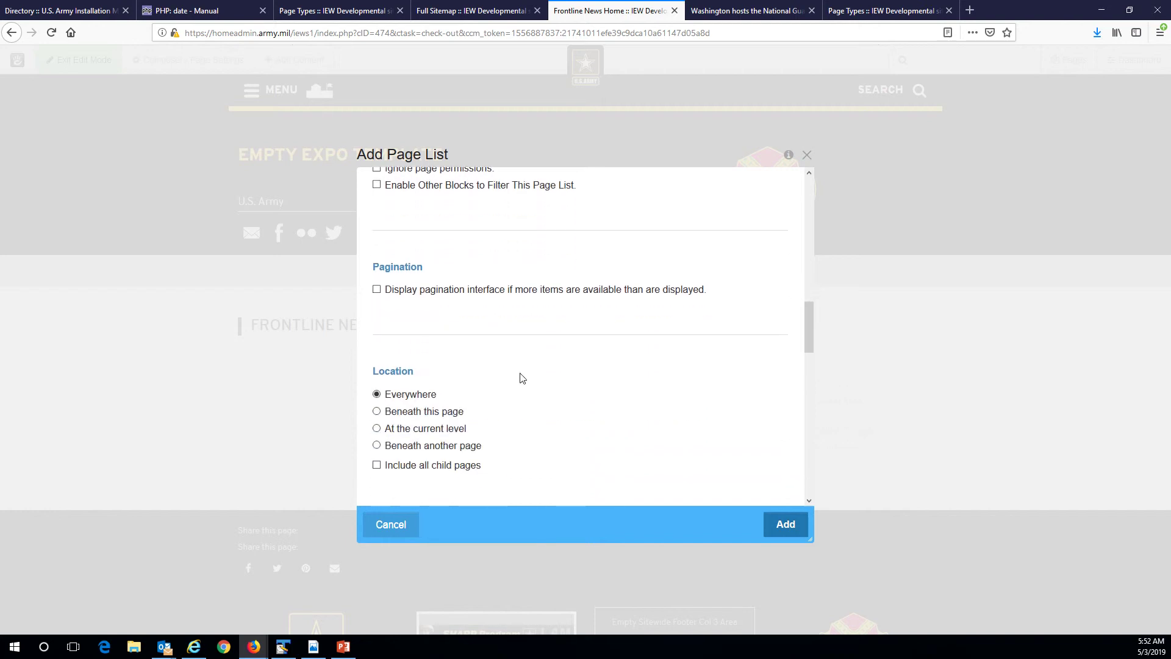
scroll(532, 378, down, 2)
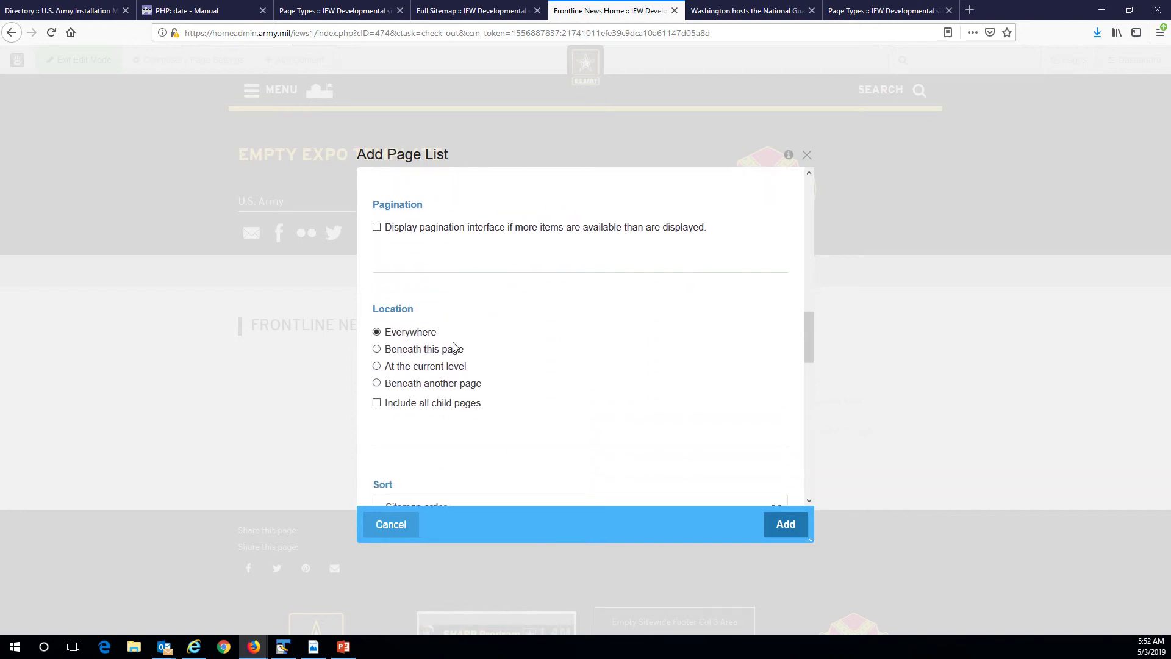
click(378, 353)
scroll(497, 338, down, 4)
scroll(511, 337, down, 2)
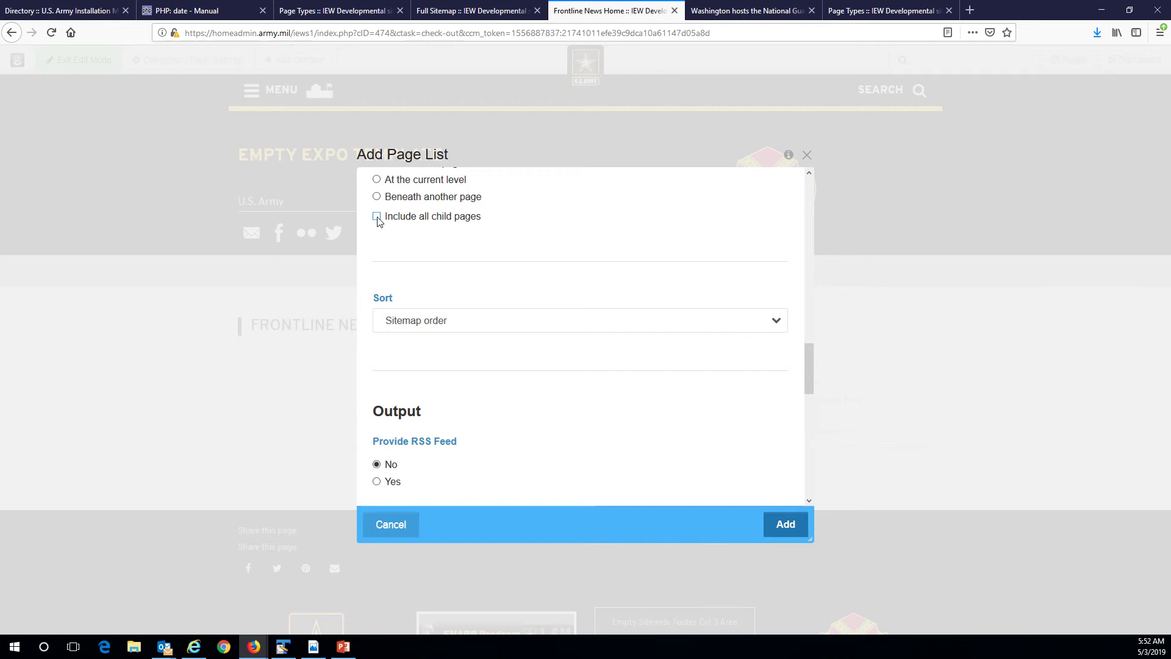
click(375, 217)
click(376, 216)
Expand the Page List's Sort dropdown to show its ordering options
click(461, 331)
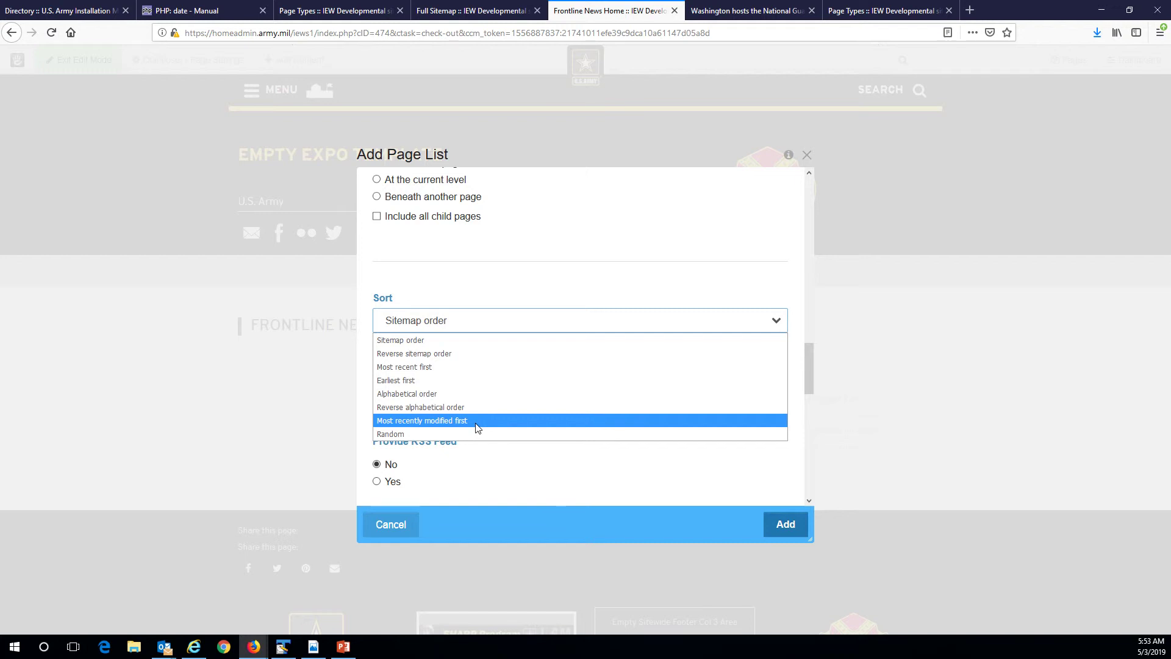
Choose Most recently modified first as the Page List sort order
click(440, 425)
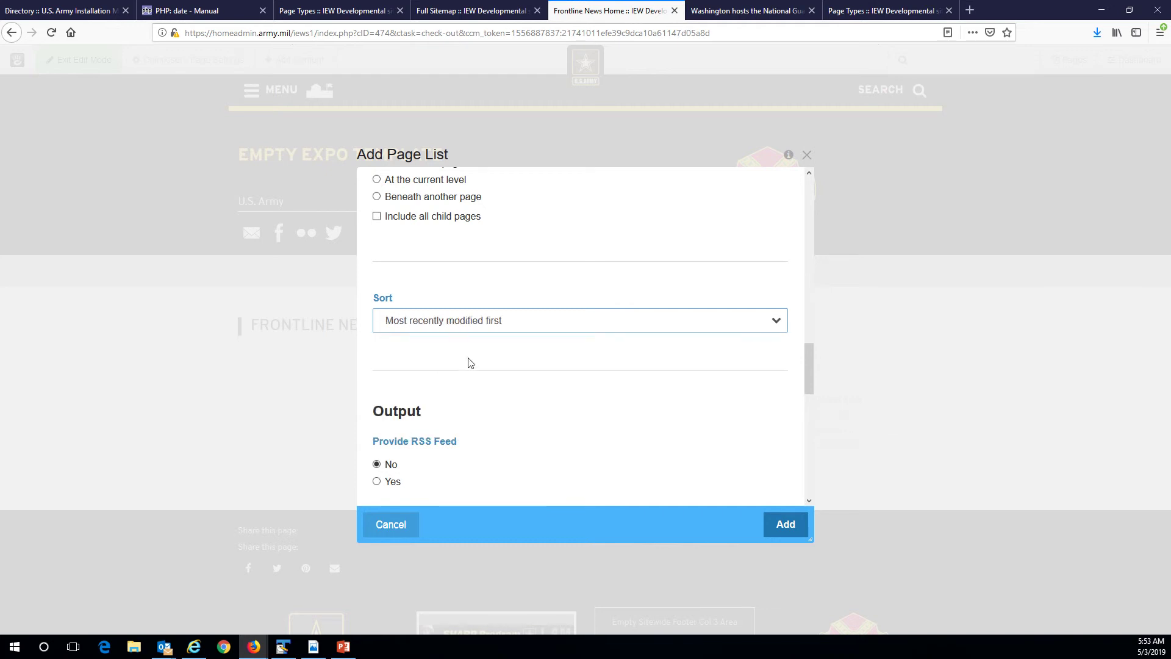
scroll(469, 360, down, 2)
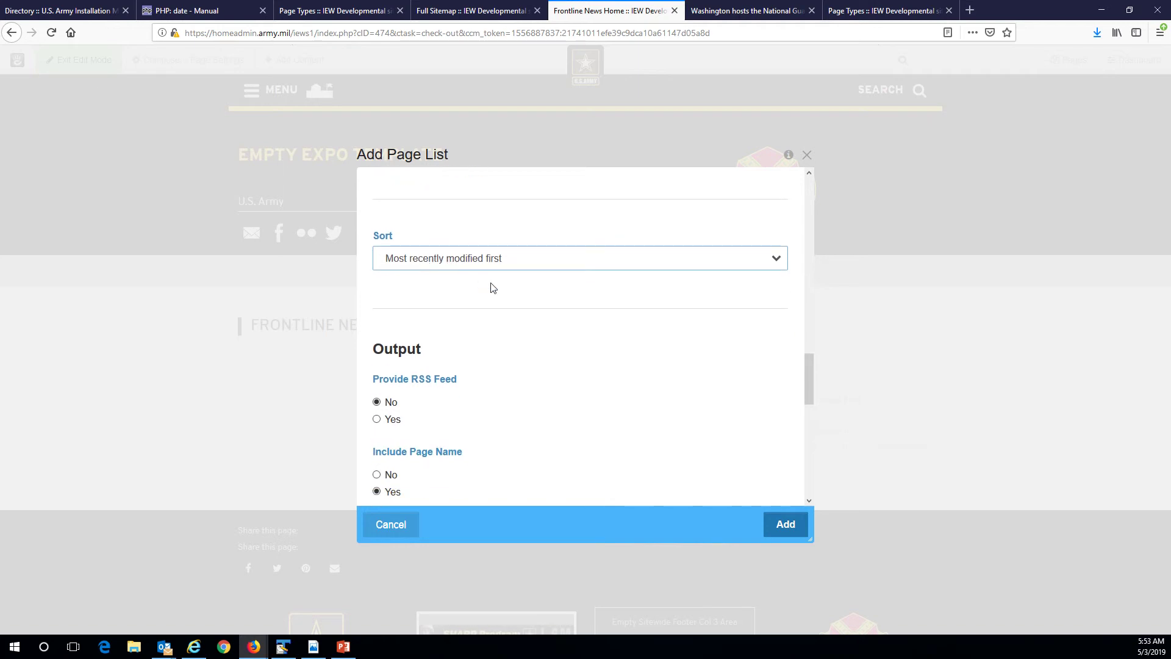
scroll(528, 284, down, 1)
scroll(528, 284, down, 1)
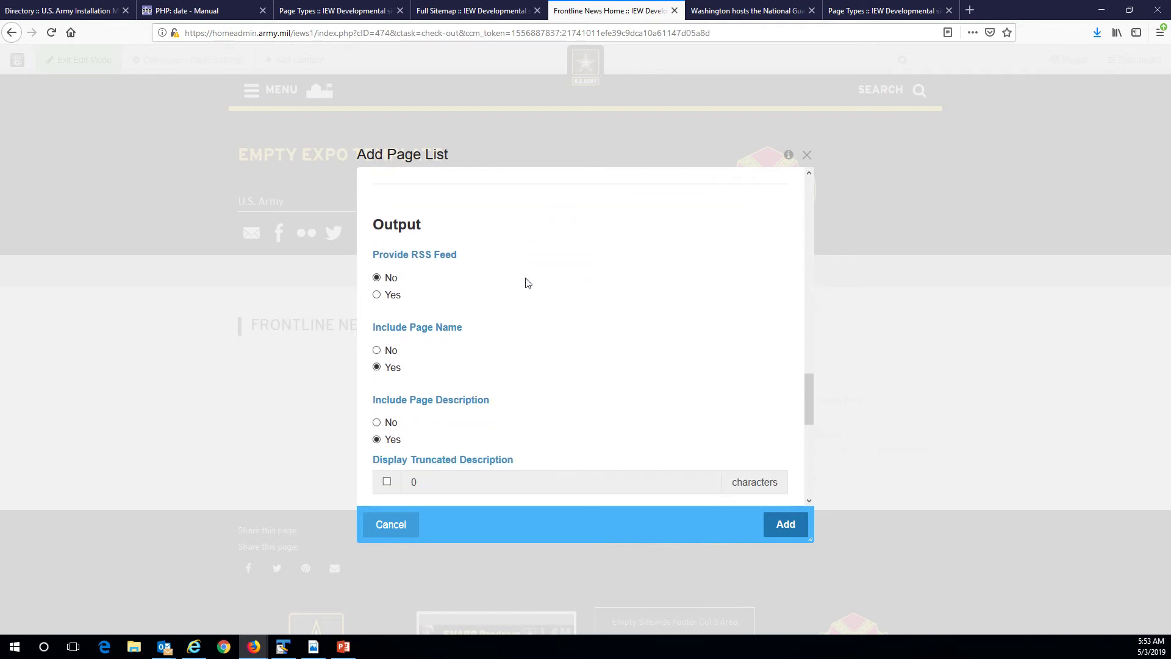